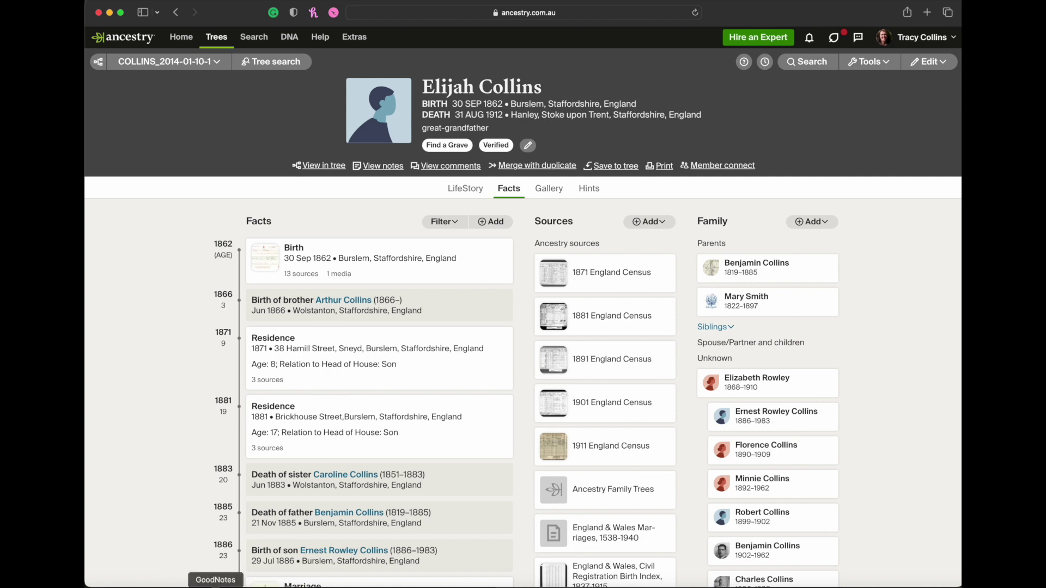
Switch to GoodNotes and import DARK BLUE BIRTH SHEET.pdf as a new page after the ancestor profile.
click(223, 586)
scroll(243, 529, down, 2)
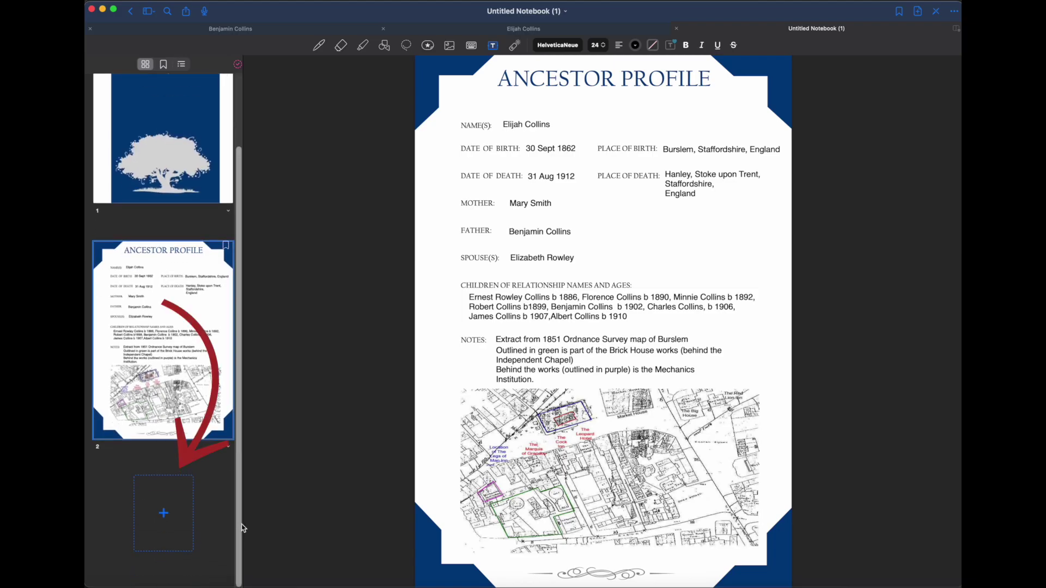
click(165, 516)
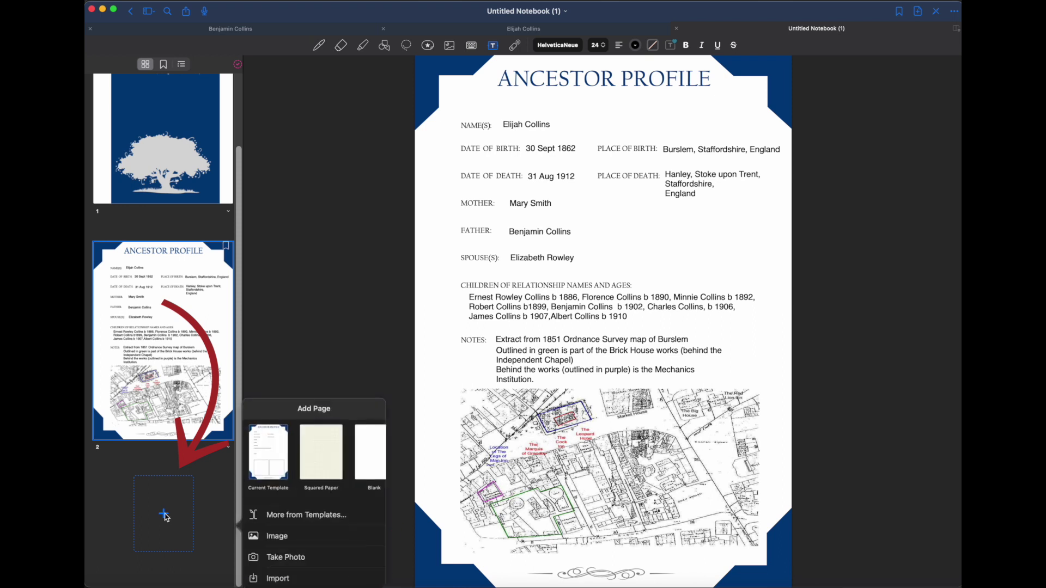
click(280, 578)
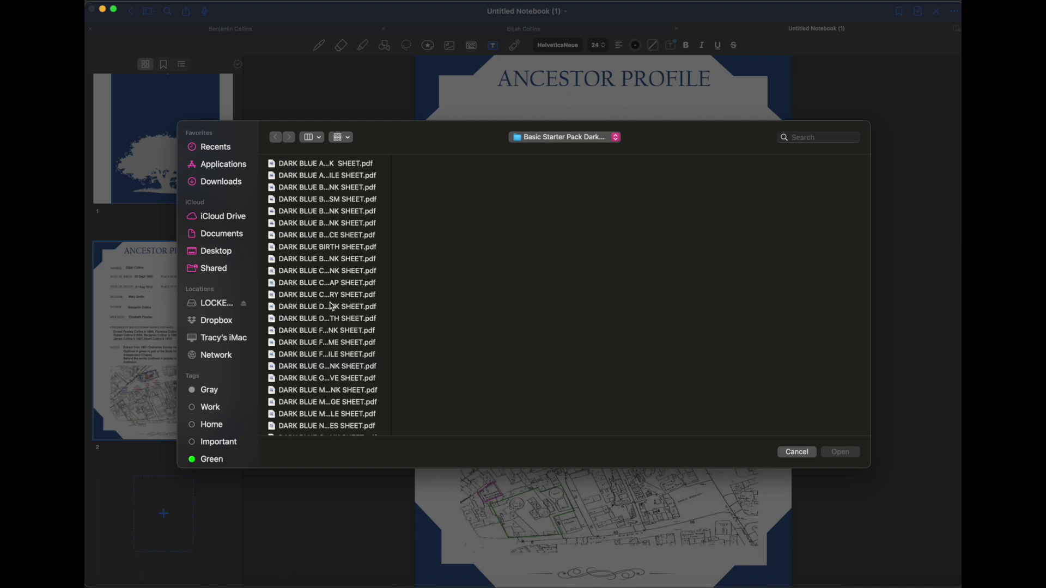
drag(392, 283, 496, 283)
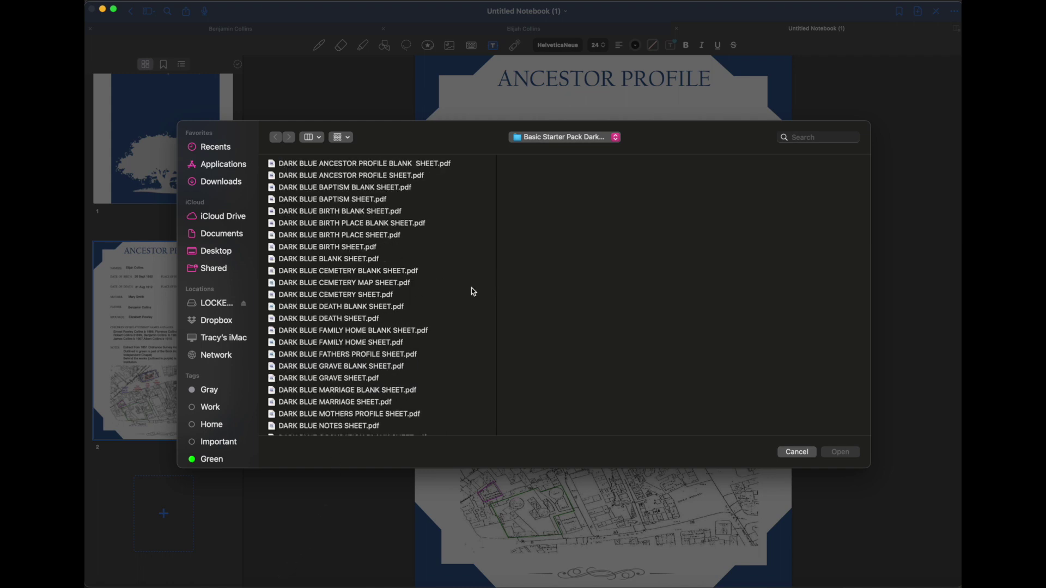
click(357, 248)
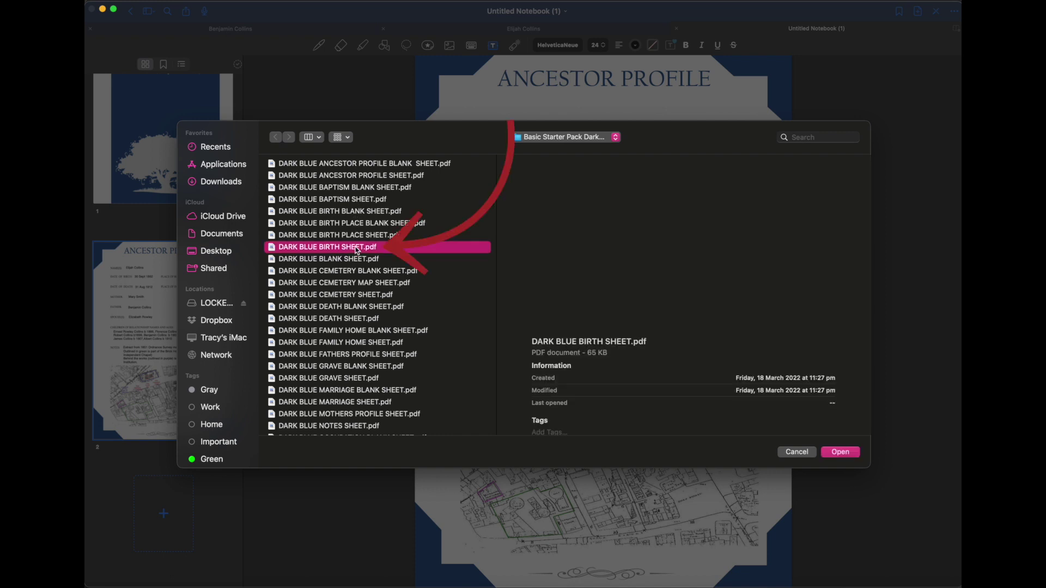
click(845, 453)
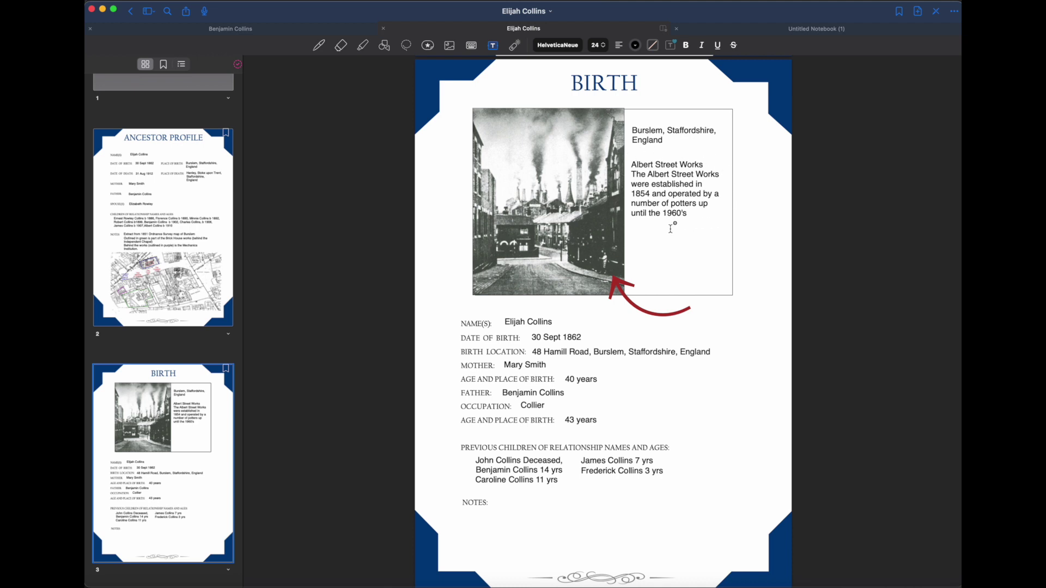
Examine the completed birth page and birth certificate page, then view the ancestor's facts on Ancestry in Safari.
scroll(671, 229, down, 10)
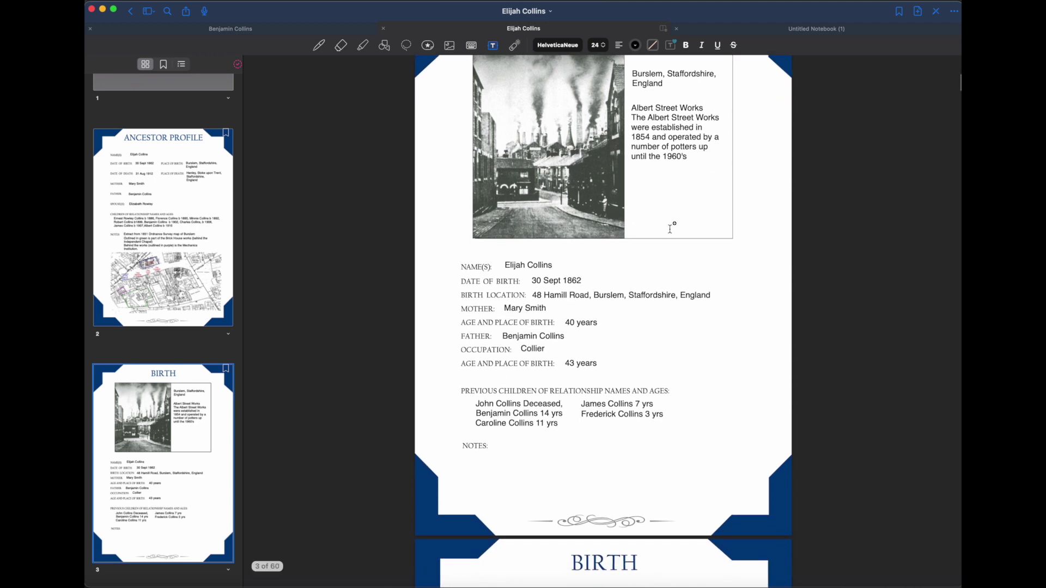
scroll(670, 229, down, 6)
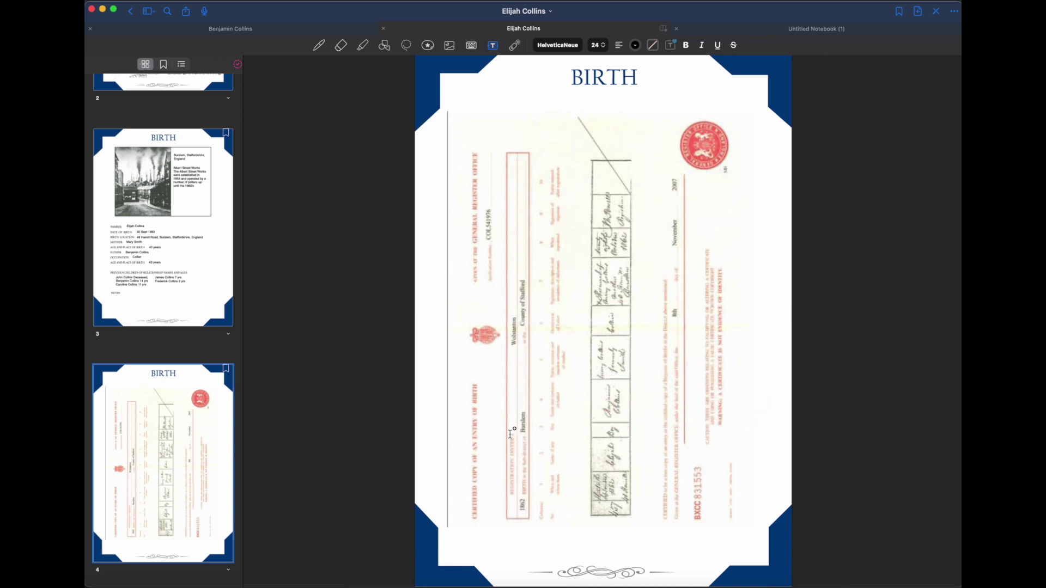
click(149, 587)
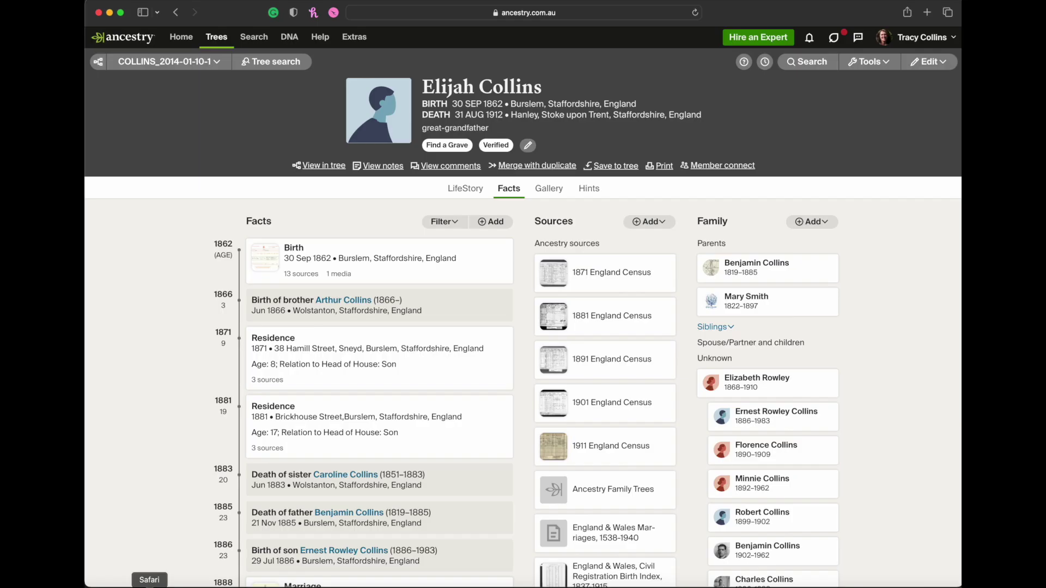
scroll(351, 462, down, 1)
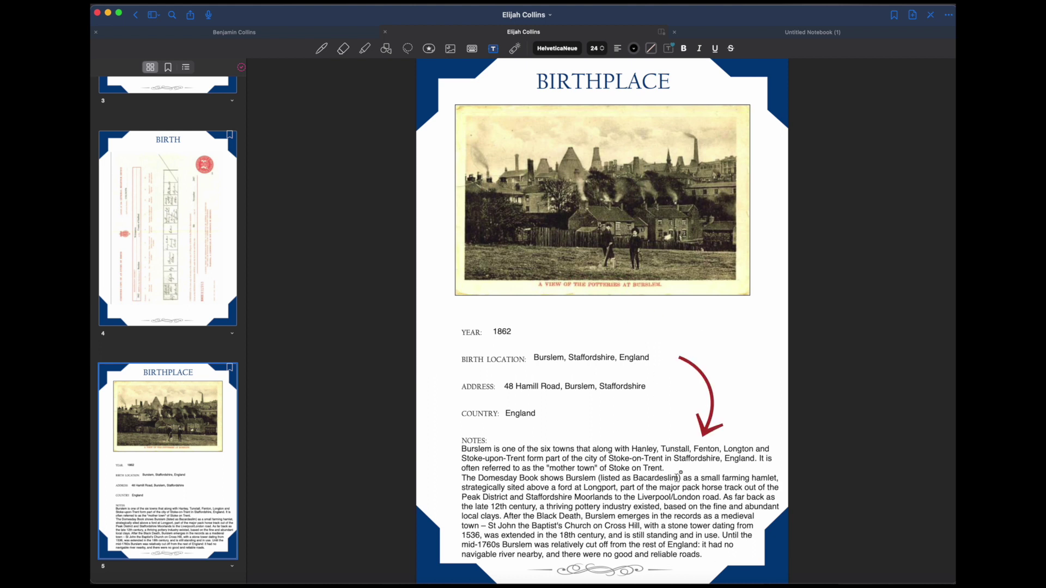
Examine how the birthplace, mother's profile and father's profile pages are filled in and illustrated in the ancestor's GoodNotes notebook.
scroll(677, 478, down, 10)
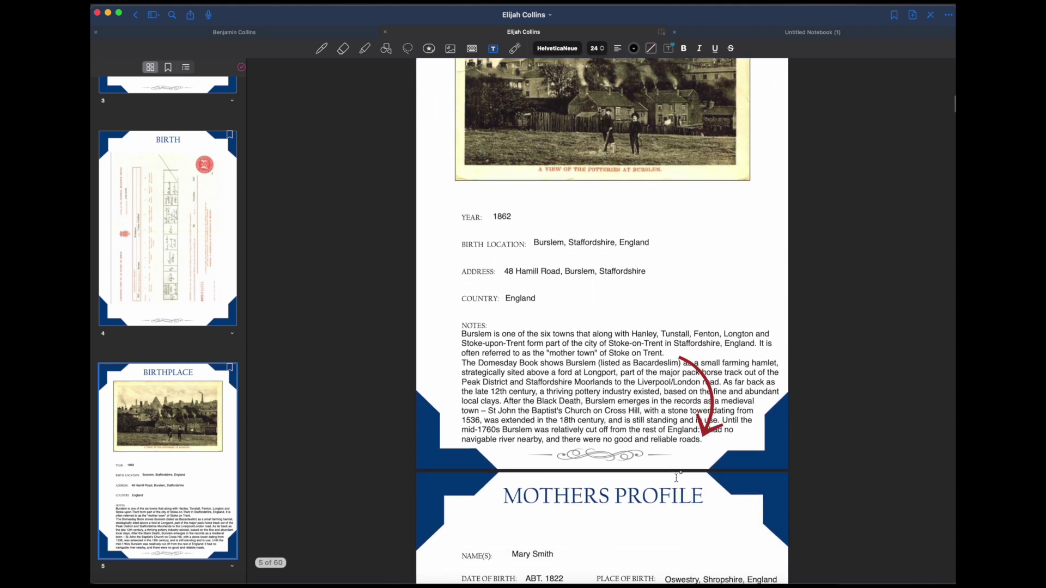
scroll(677, 477, down, 7)
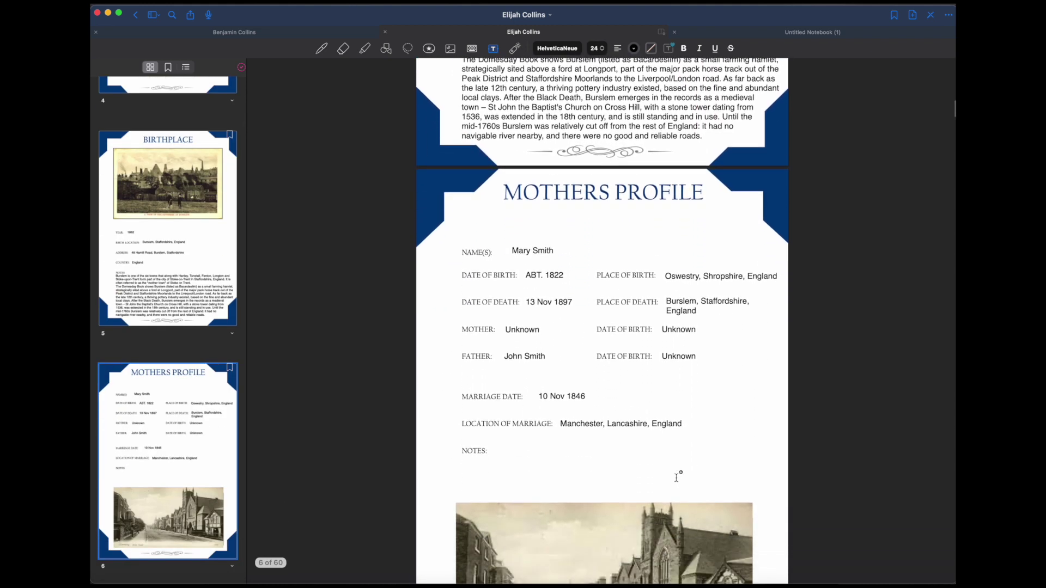
scroll(677, 477, down, 2)
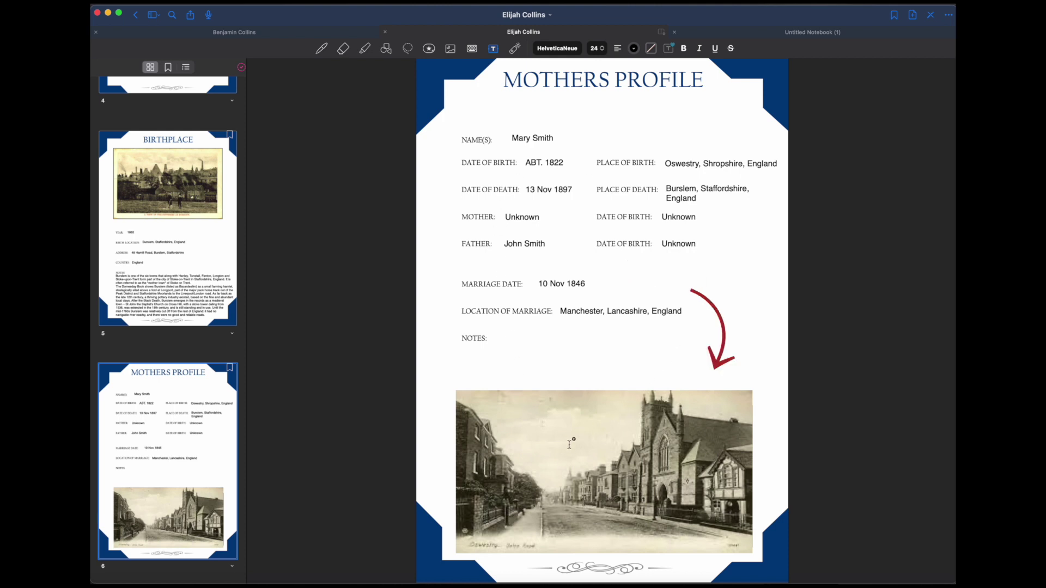
scroll(586, 442, down, 6)
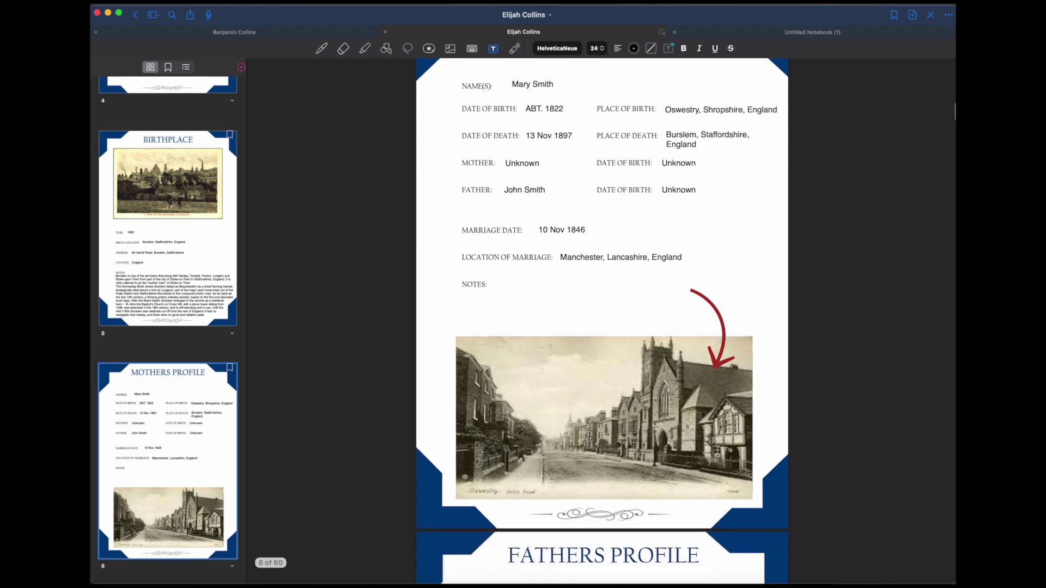
scroll(586, 443, down, 4)
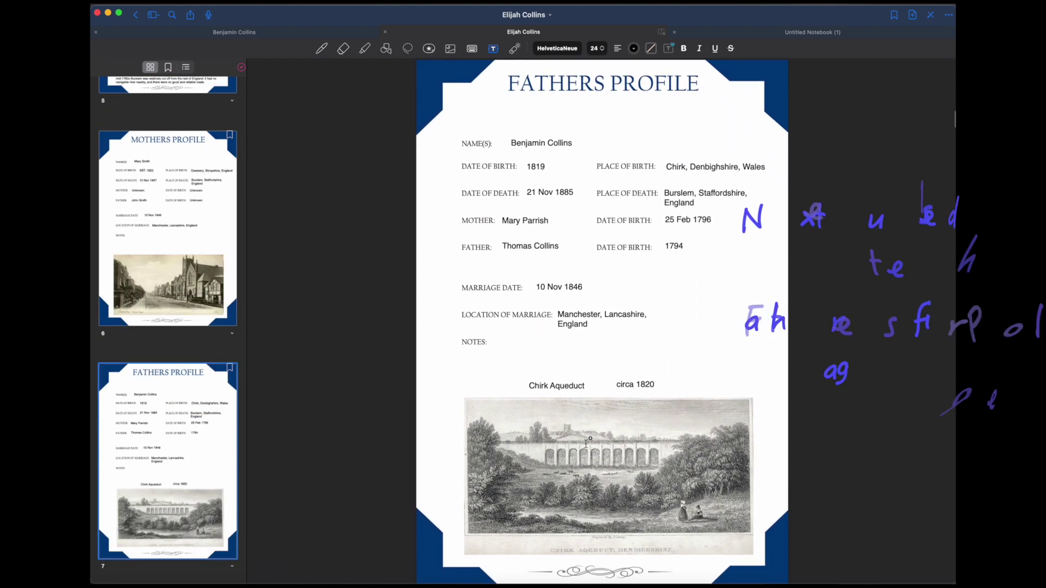
scroll(587, 441, down, 1)
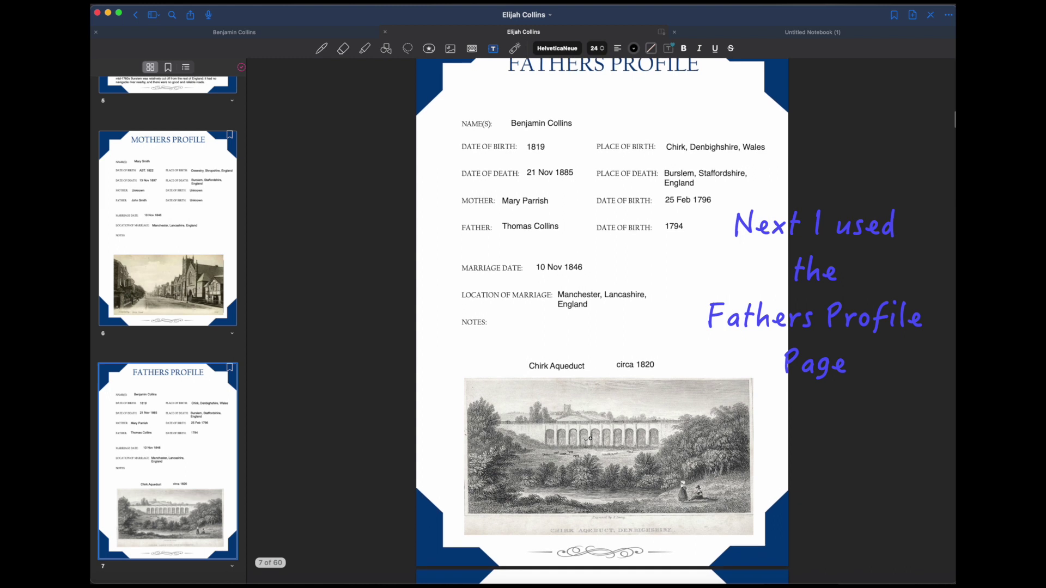
scroll(587, 441, down, 5)
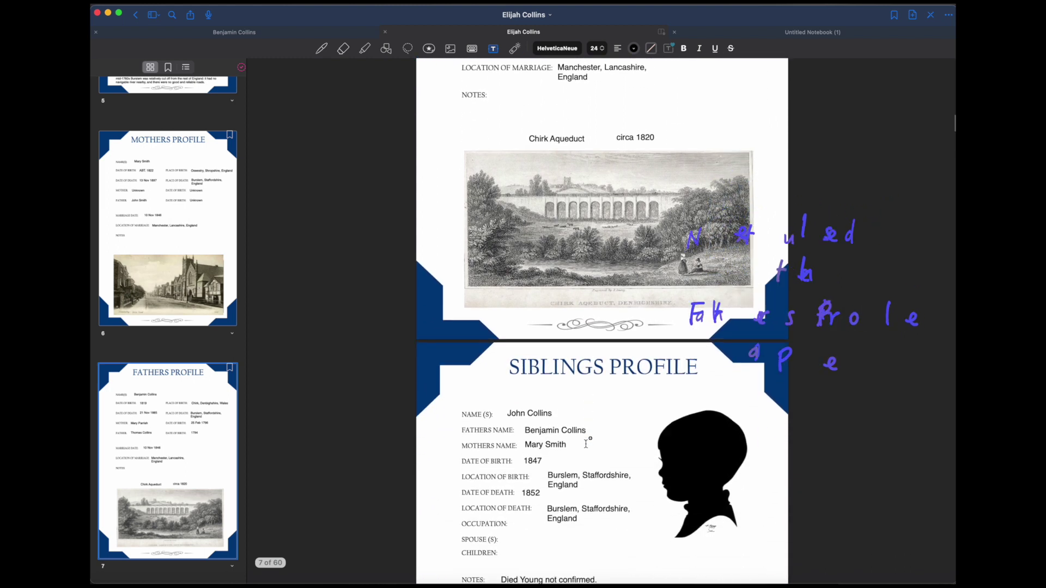
Examine the siblings profile pages, including their family details and the silhouettes used as photos.
scroll(586, 444, down, 3)
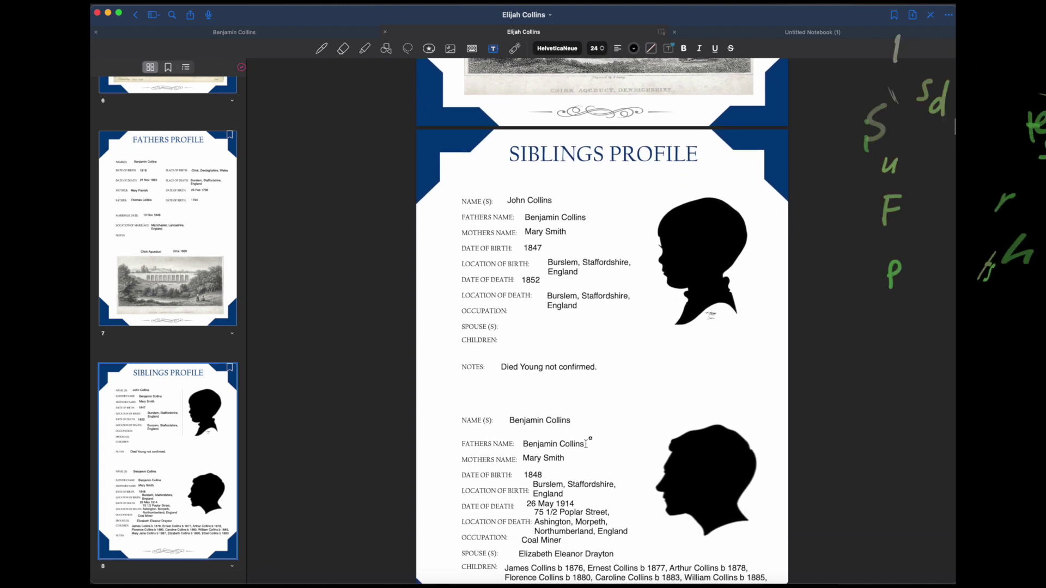
scroll(587, 443, up, 6)
scroll(587, 442, up, 1)
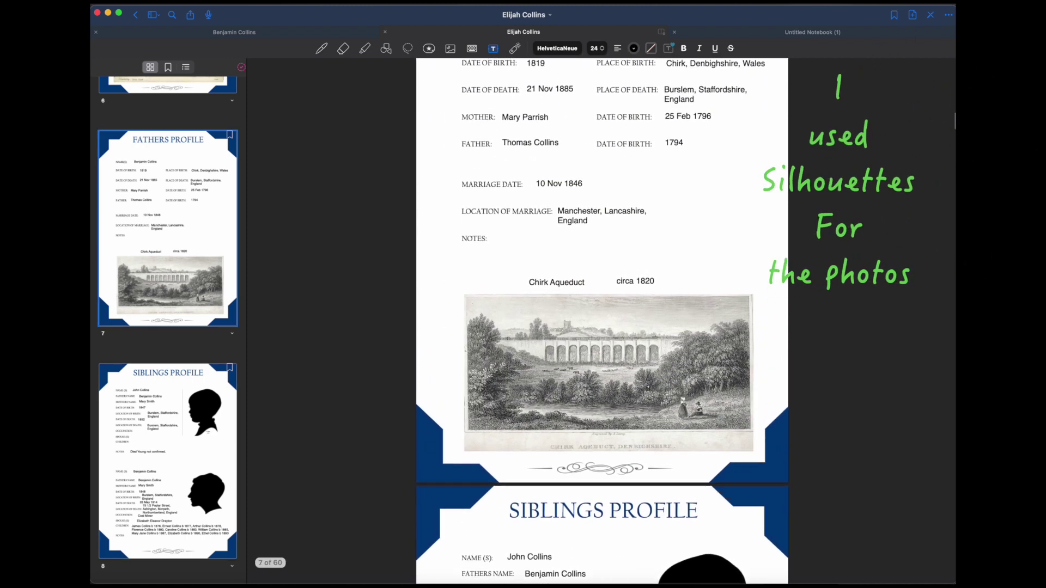
scroll(648, 387, down, 4)
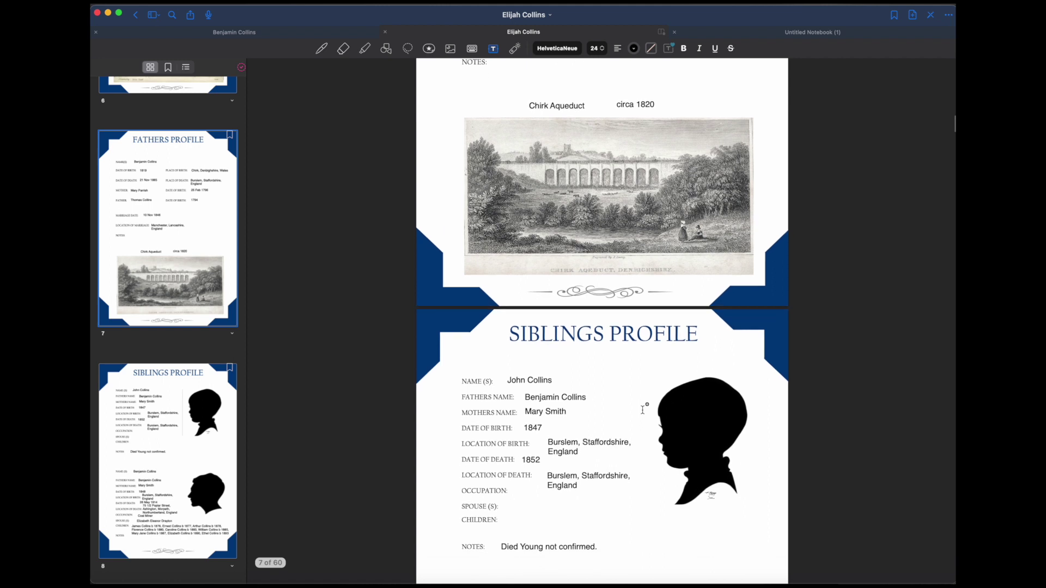
scroll(644, 410, down, 5)
scroll(644, 409, down, 1)
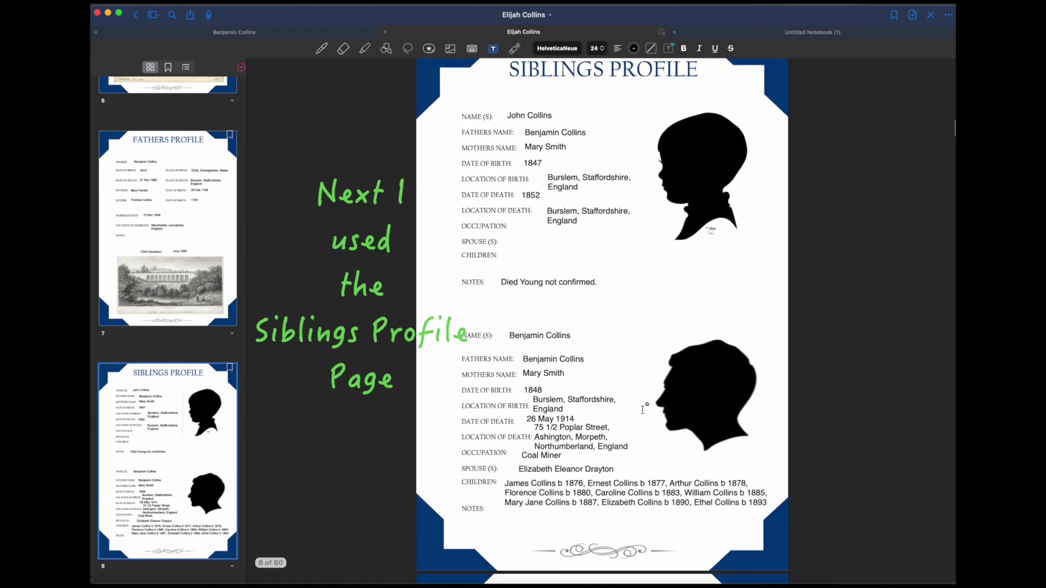
scroll(644, 410, down, 10)
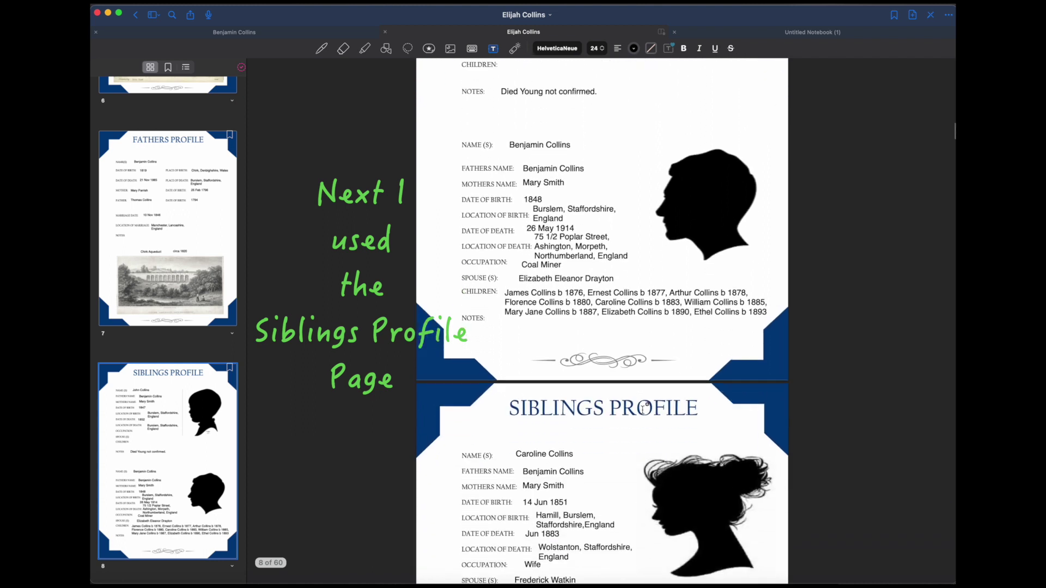
scroll(643, 410, down, 20)
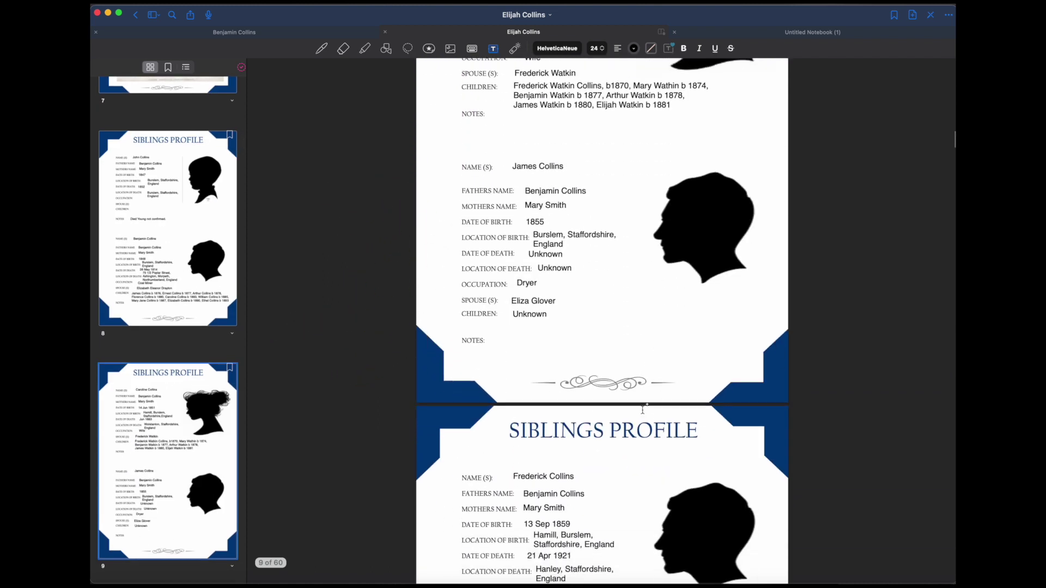
scroll(646, 407, up, 1)
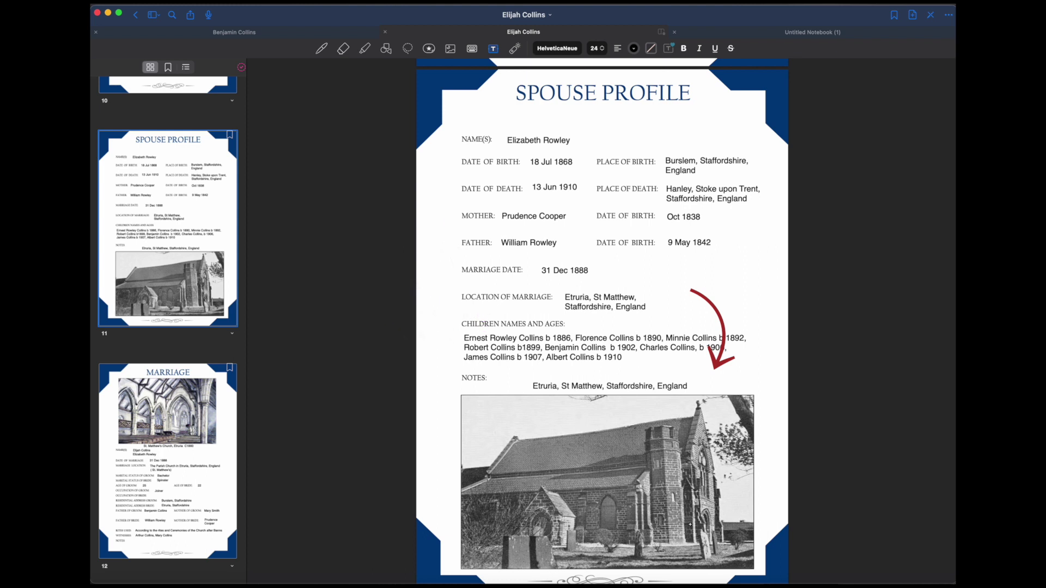
Examine the spouse profile page, the completed marriage page and the blank marriage page holding the certificate.
scroll(689, 524, down, 9)
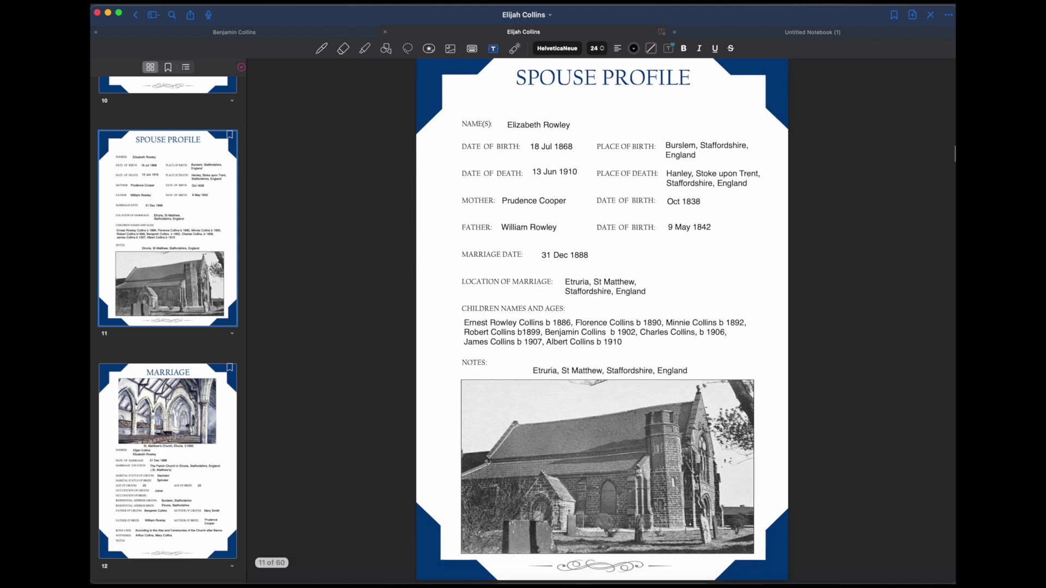
scroll(686, 528, down, 10)
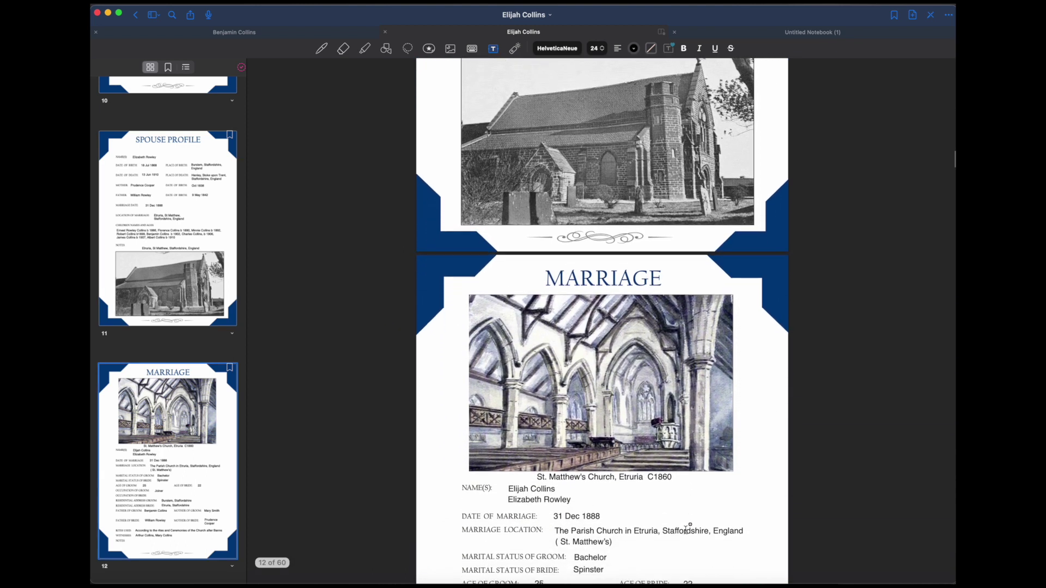
scroll(688, 529, down, 2)
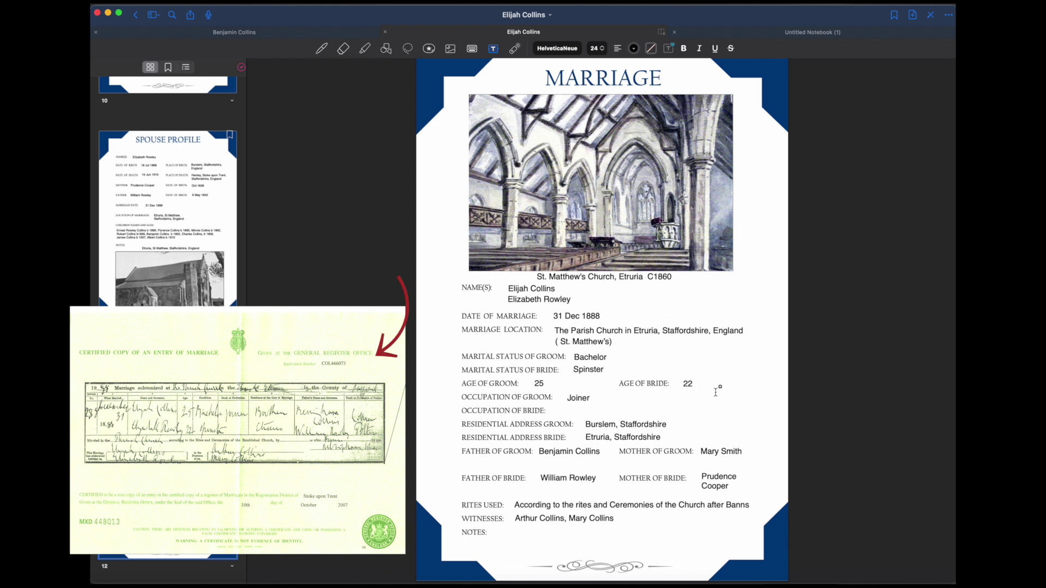
scroll(715, 392, down, 10)
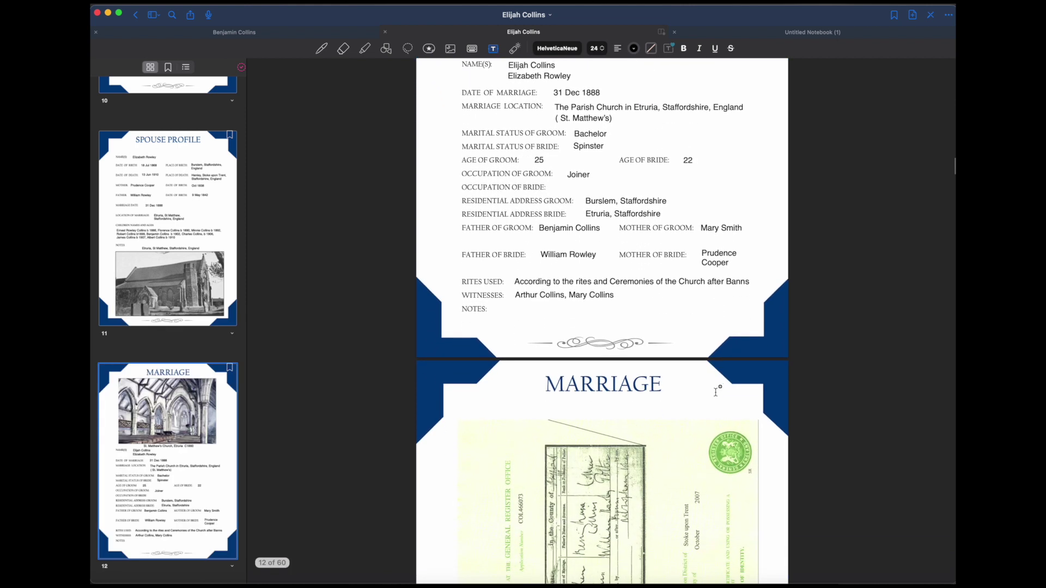
scroll(716, 392, down, 5)
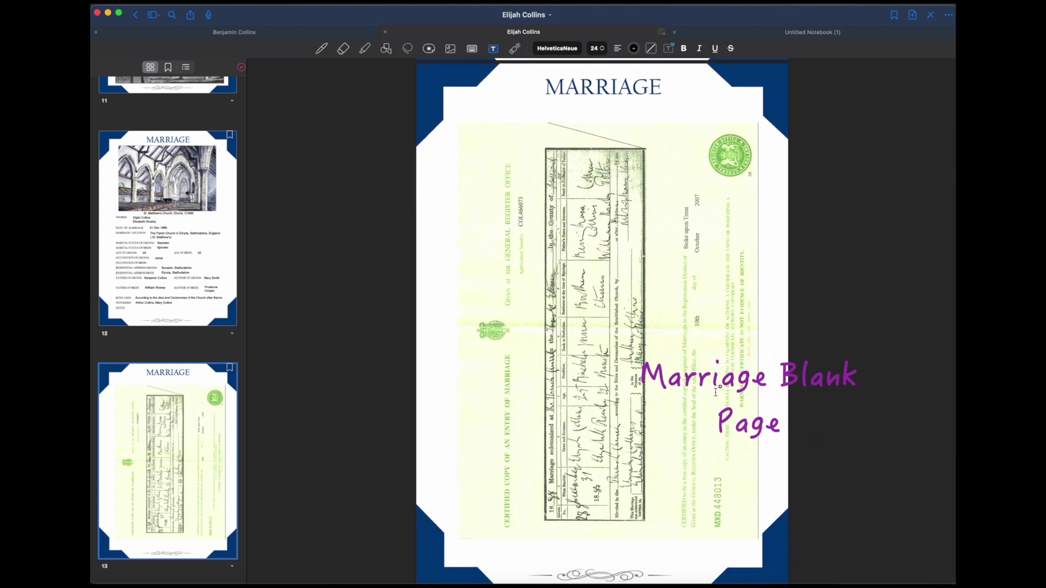
scroll(715, 391, down, 5)
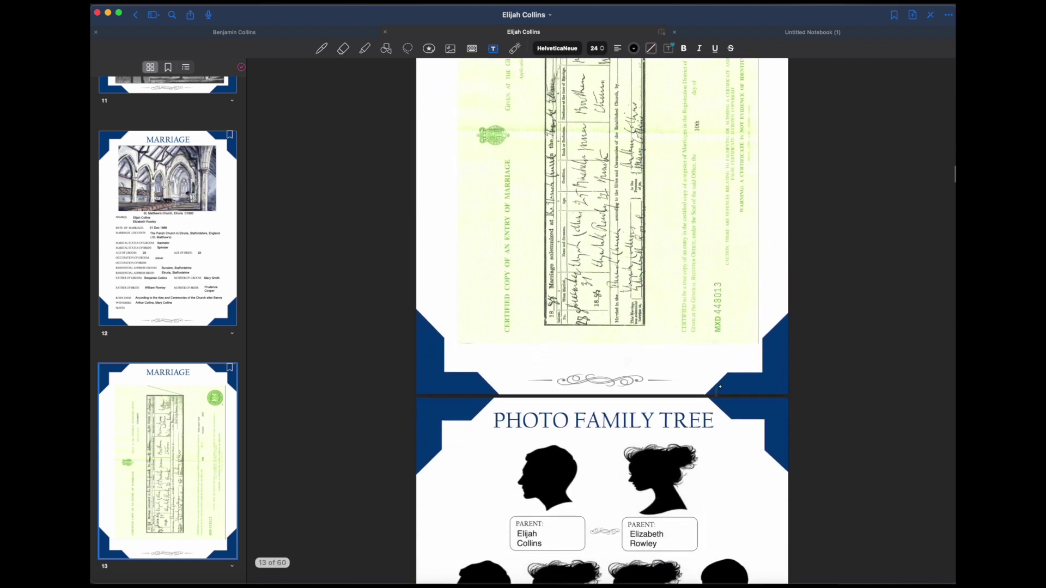
Examine the photo family tree, the 1871 census pages and the 1897 UK electoral register page.
scroll(716, 391, down, 6)
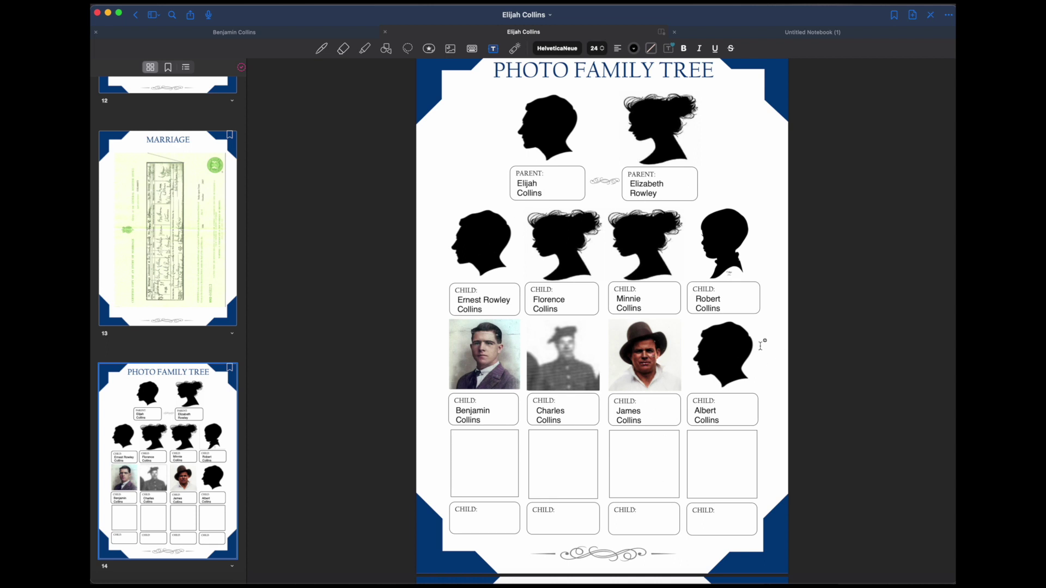
scroll(761, 346, down, 10)
scroll(761, 346, down, 3)
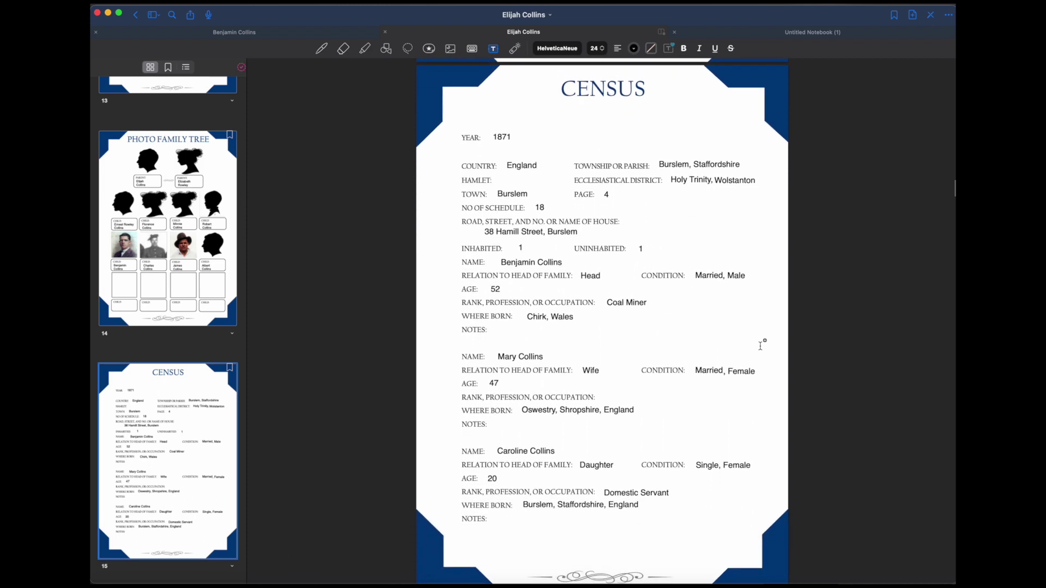
scroll(761, 346, down, 10)
scroll(761, 346, down, 10)
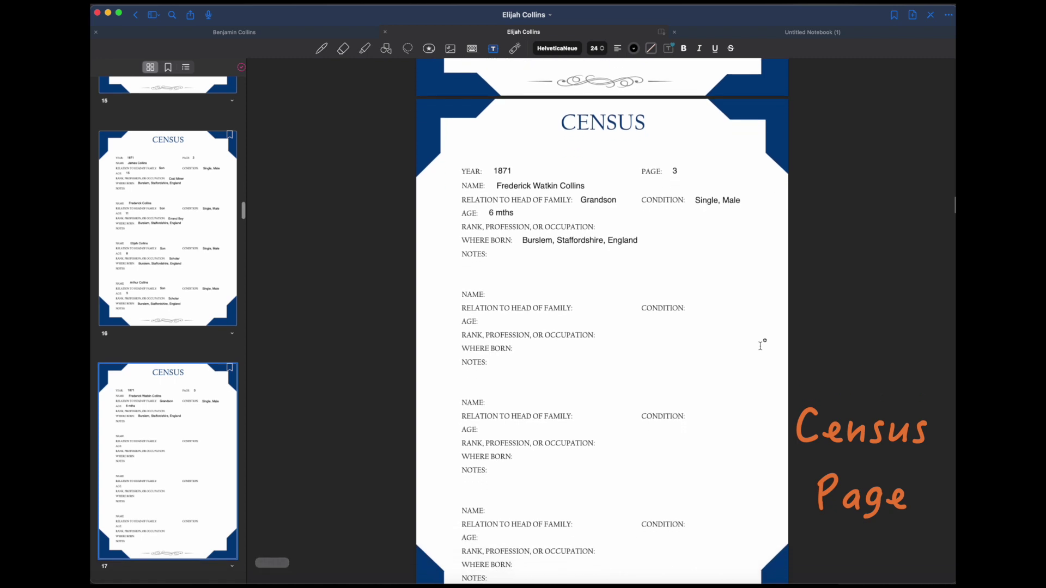
scroll(761, 346, down, 10)
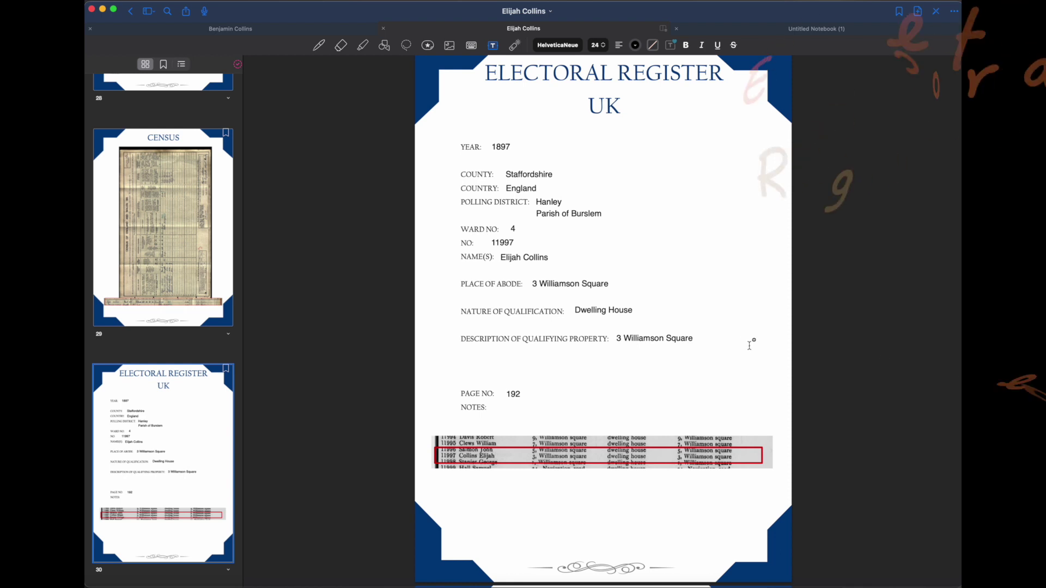
scroll(750, 346, down, 1)
scroll(750, 346, up, 1)
scroll(750, 346, up, 1)
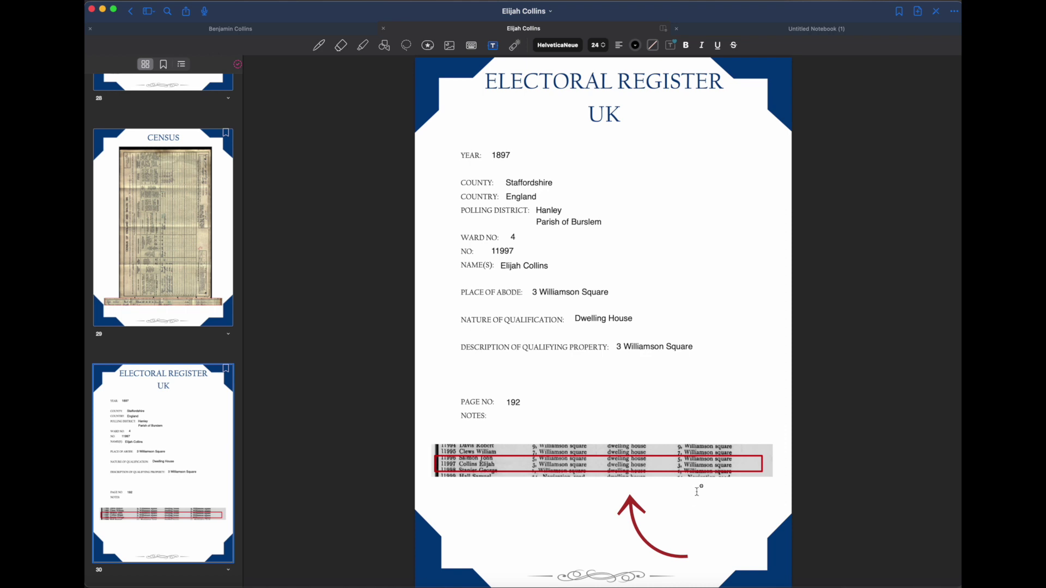
Examine the UK electoral register pages from 1897 to 1903, including the scanned registers, highlighted entries and house photo.
scroll(697, 492, down, 5)
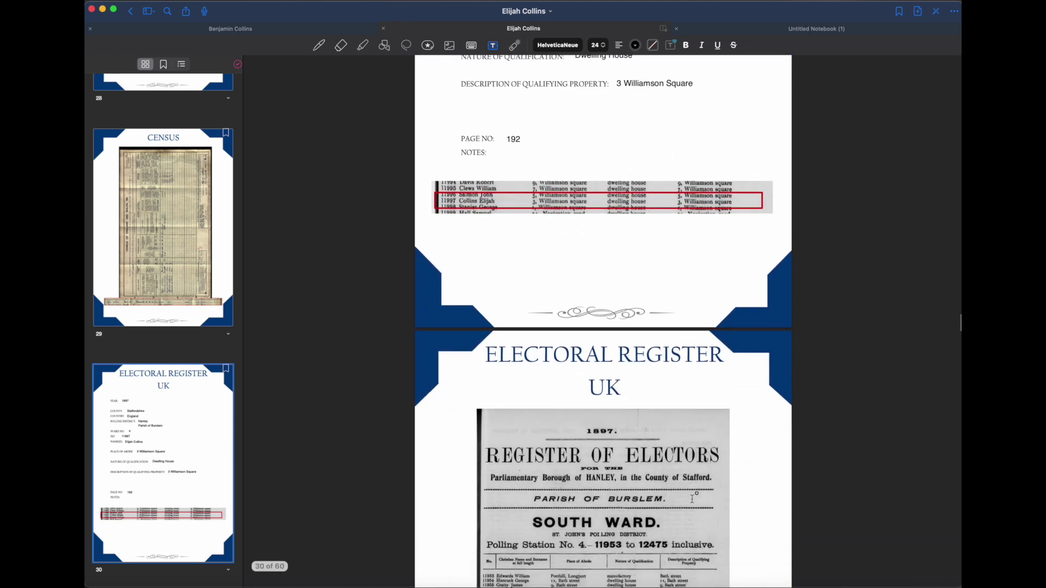
scroll(693, 497, down, 5)
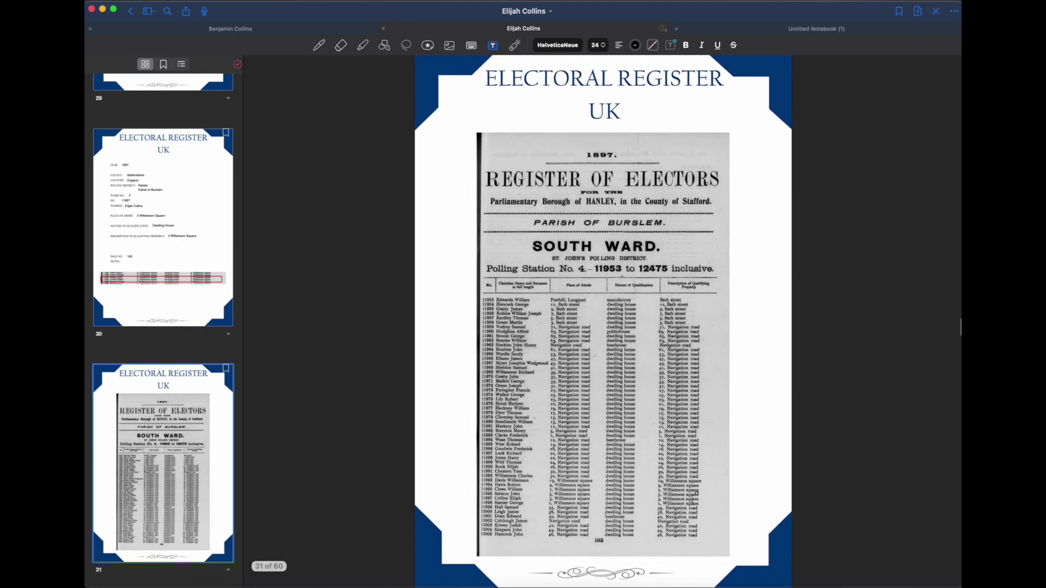
scroll(696, 493, down, 8)
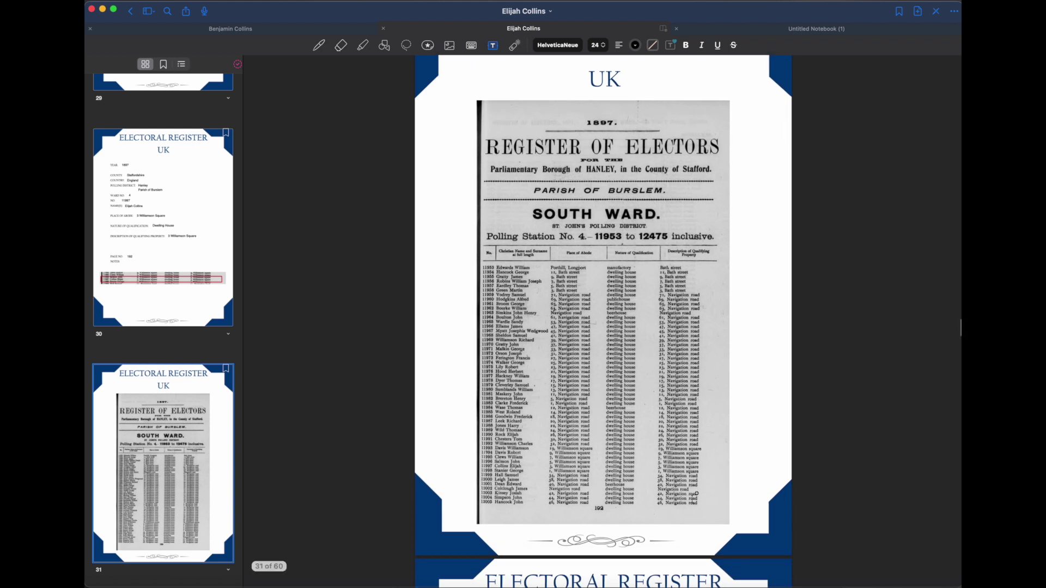
scroll(693, 497, down, 8)
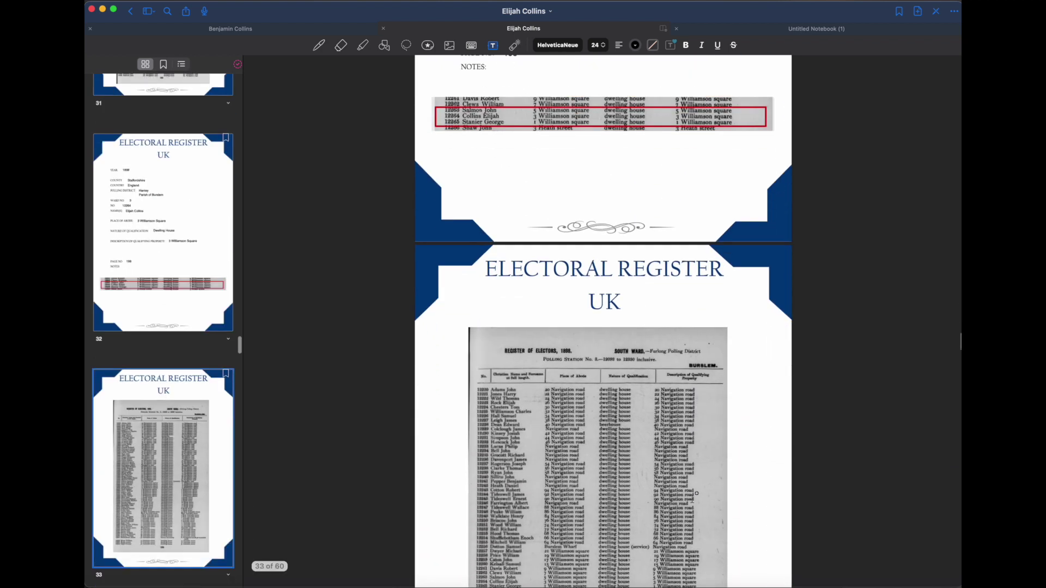
scroll(705, 489, down, 20)
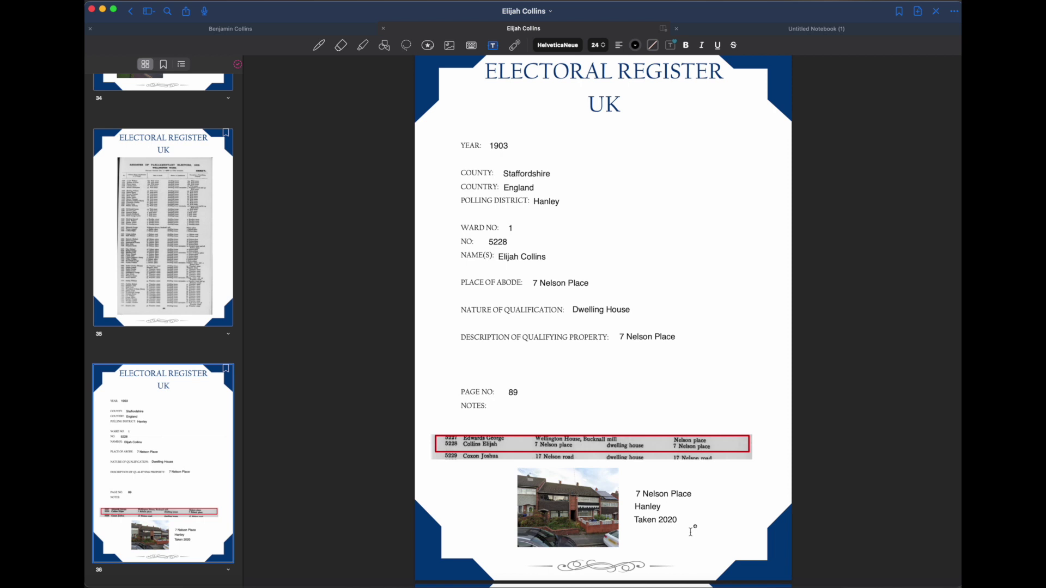
Examine the two historical event pages on the 1911 England heatwave, including the newspaper article, notes and photos.
scroll(691, 531, down, 10)
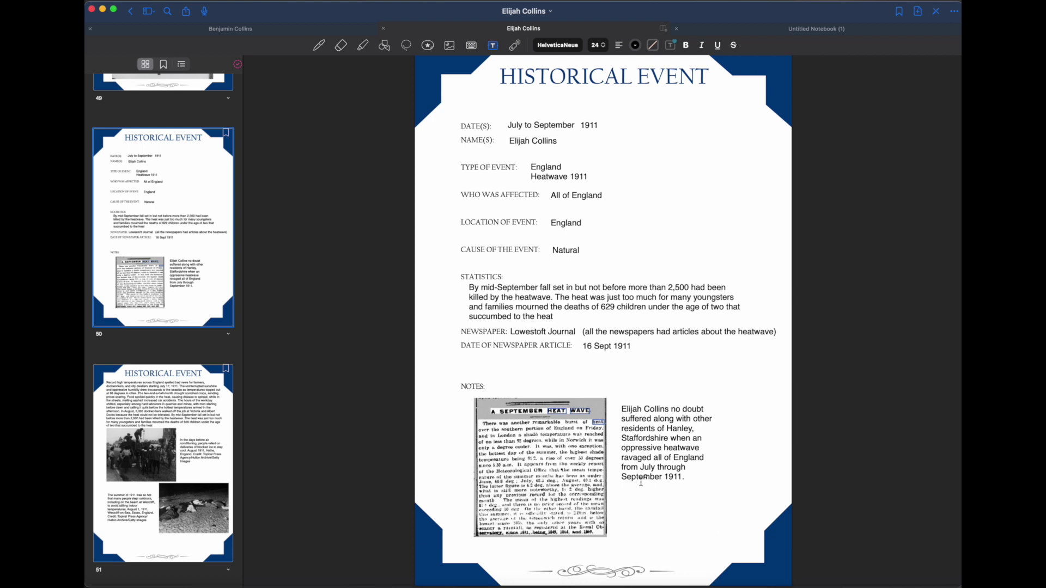
scroll(641, 482, down, 7)
scroll(641, 482, down, 4)
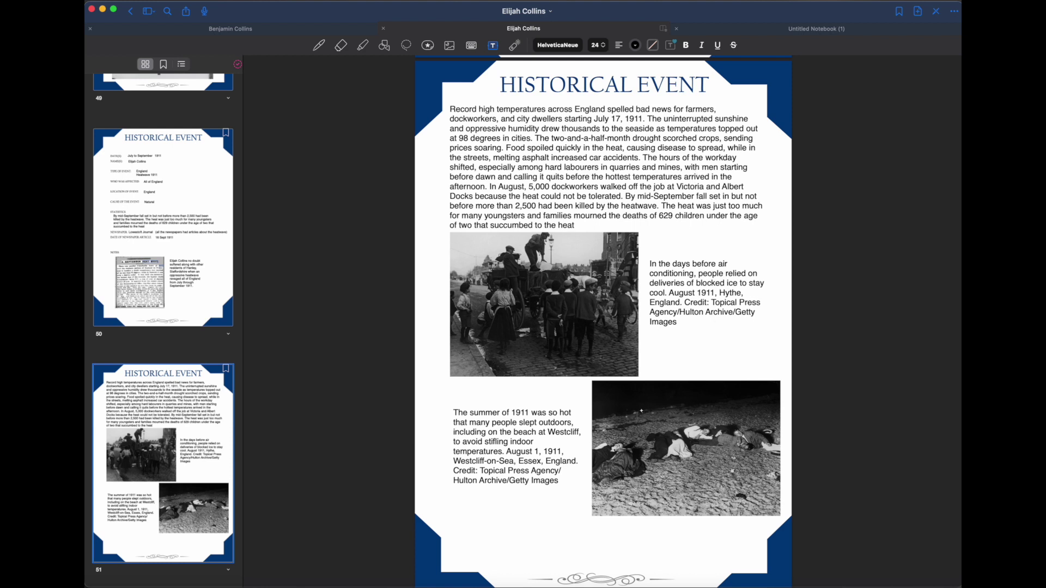
Examine the two occupation pages on the joiner's trade, including the illustrations, description and woodworking tools.
scroll(697, 421, down, 10)
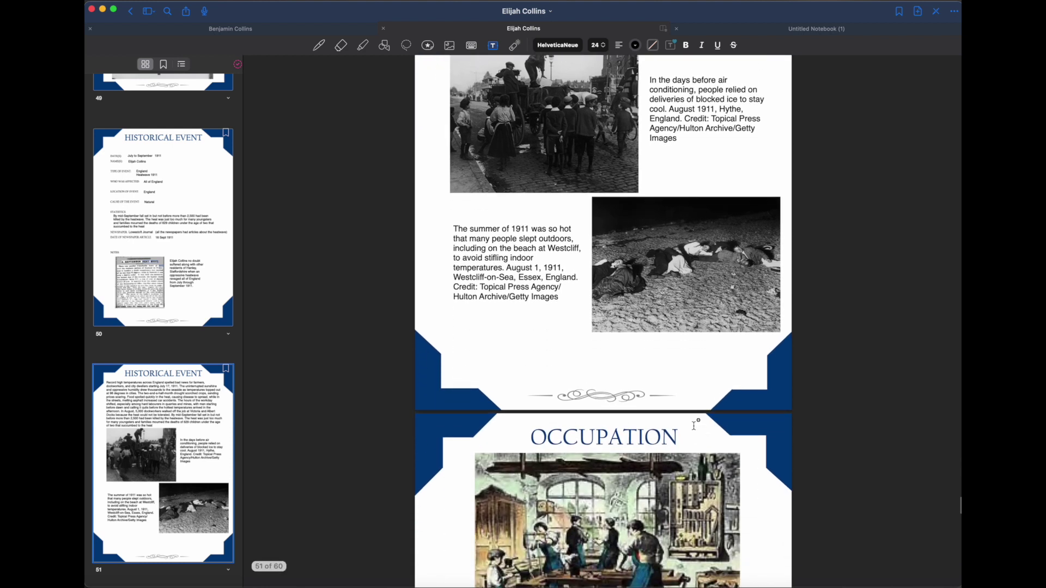
scroll(695, 423, down, 5)
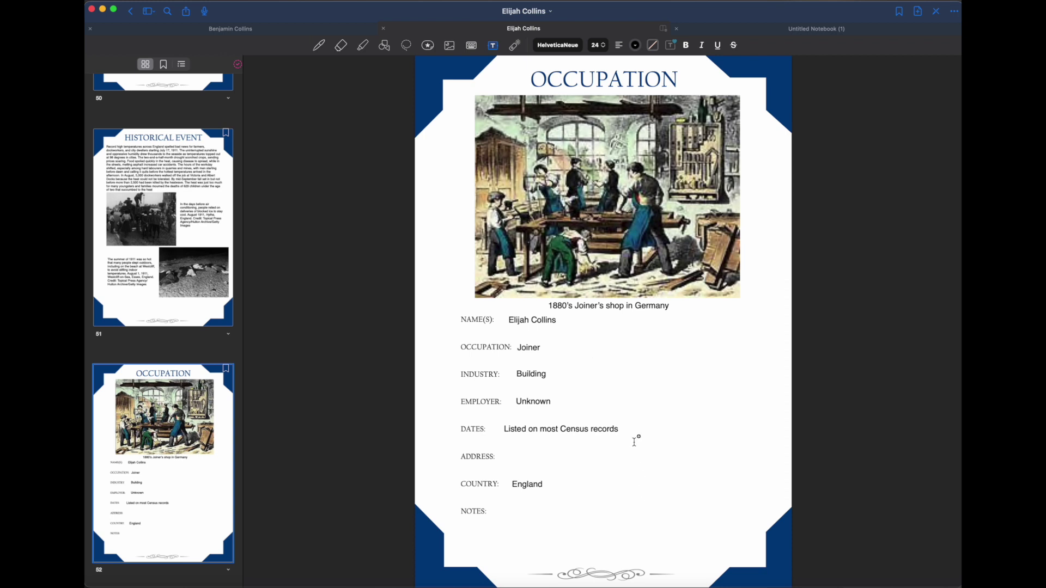
scroll(635, 441, down, 10)
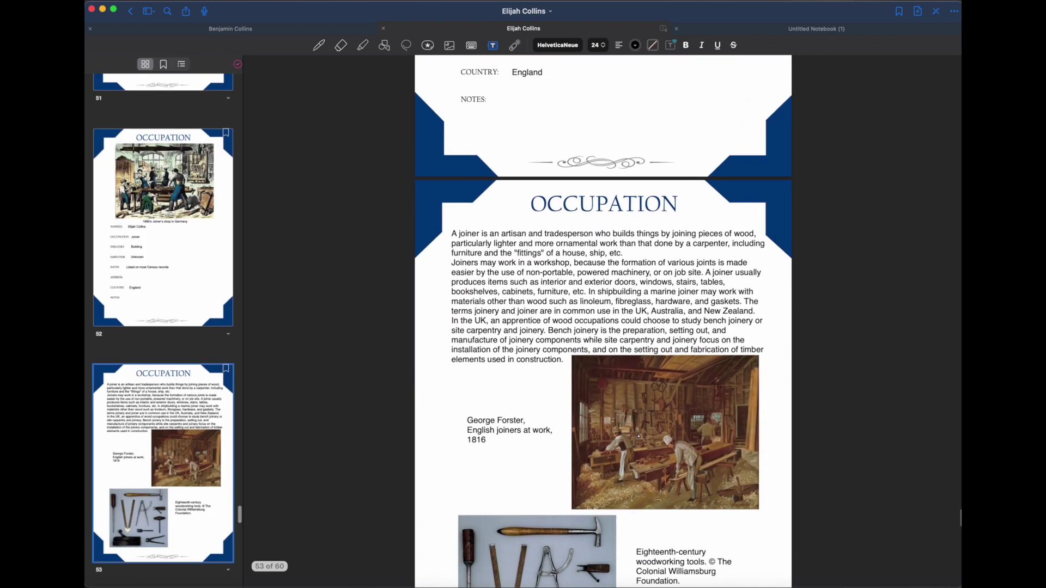
scroll(638, 436, down, 5)
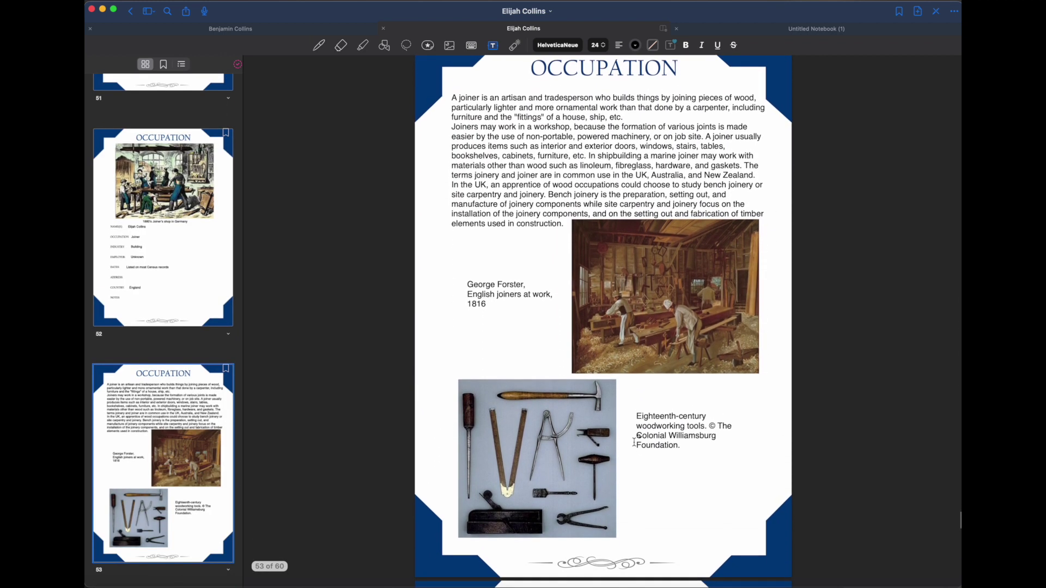
scroll(635, 442, up, 1)
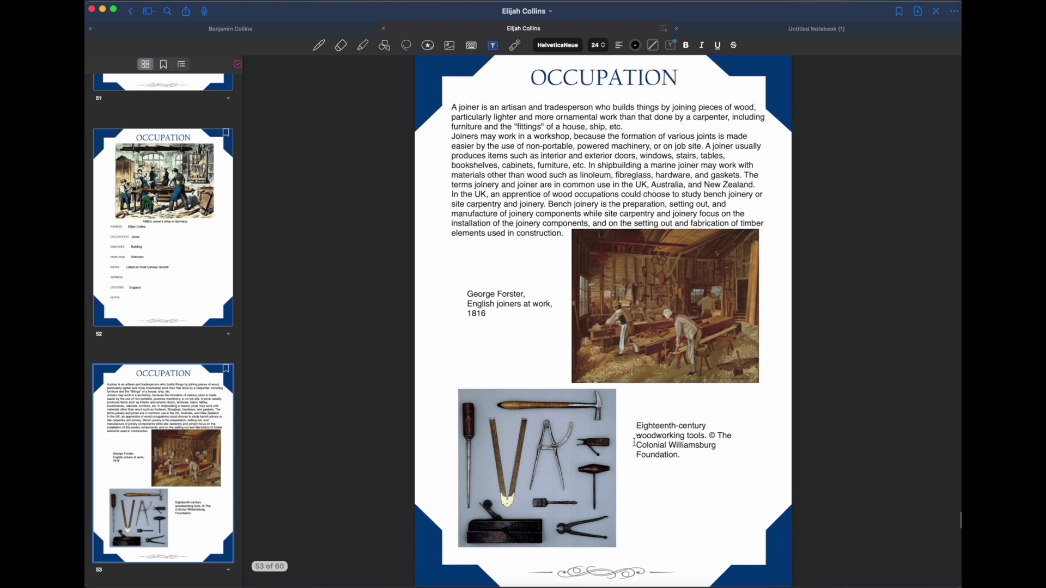
Examine the completed death page and the following page holding the death certificate scan.
scroll(634, 442, down, 20)
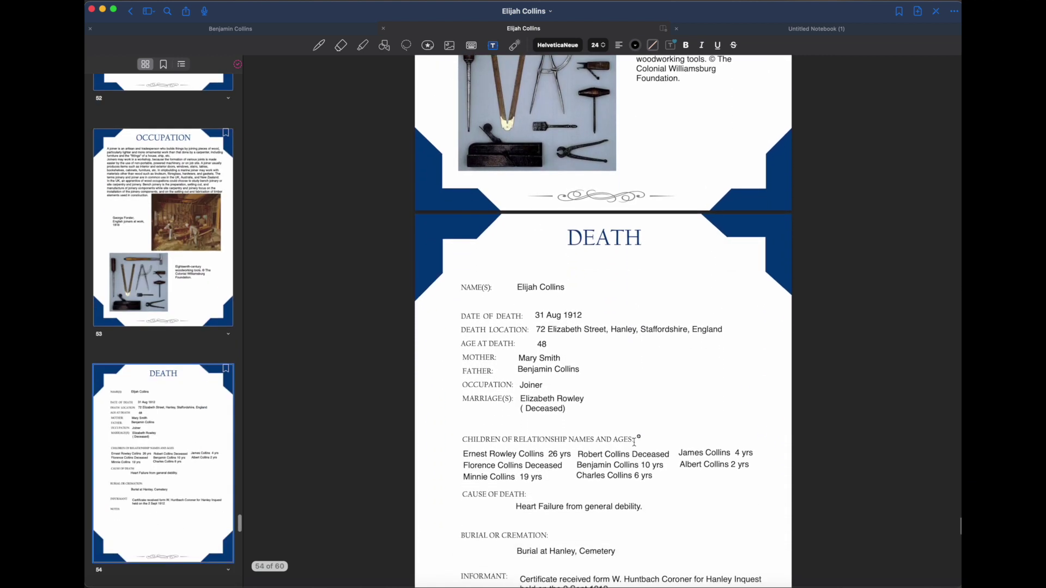
scroll(634, 442, down, 3)
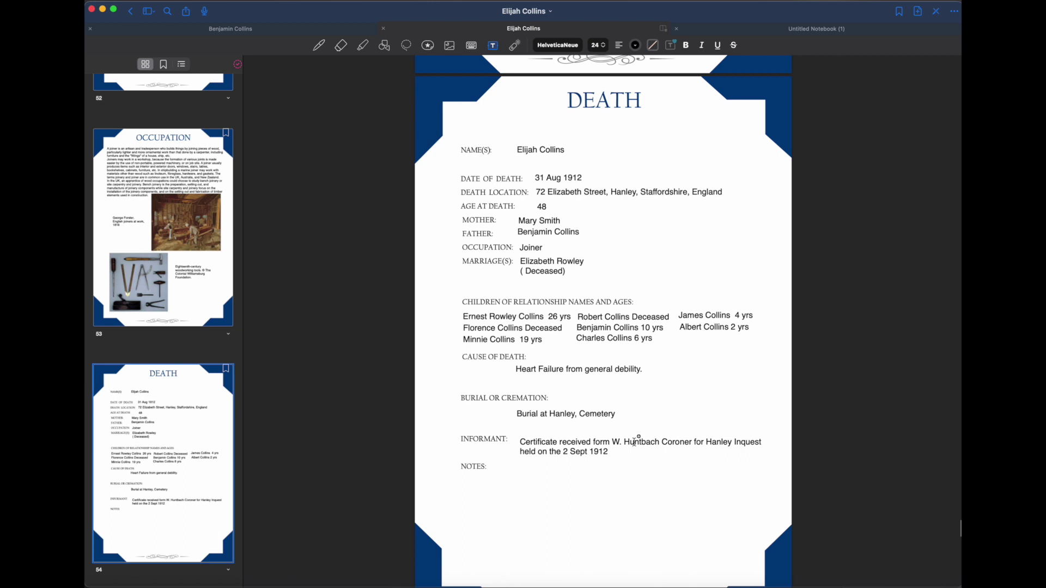
scroll(635, 442, down, 1)
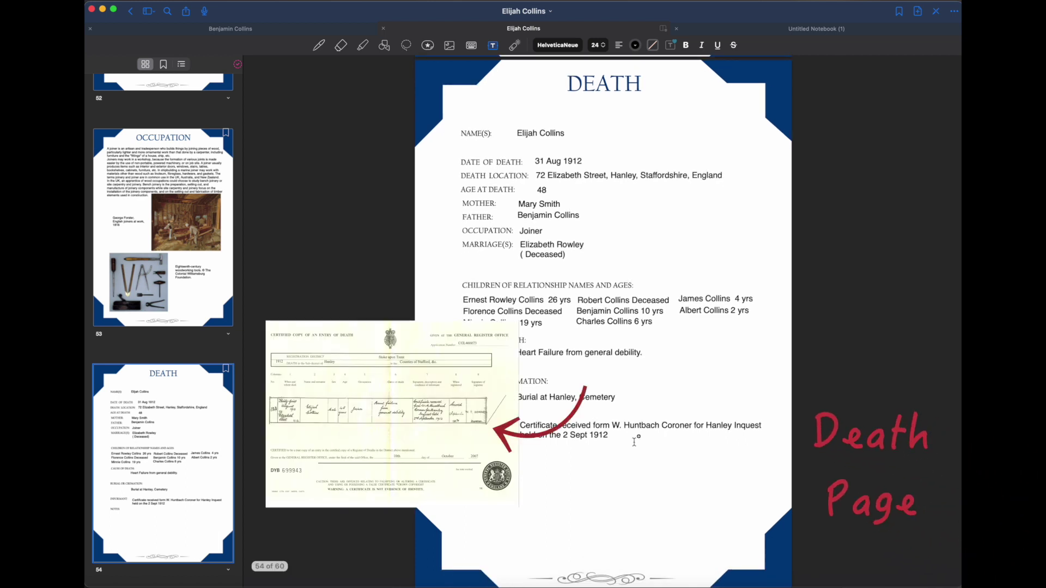
scroll(634, 442, down, 15)
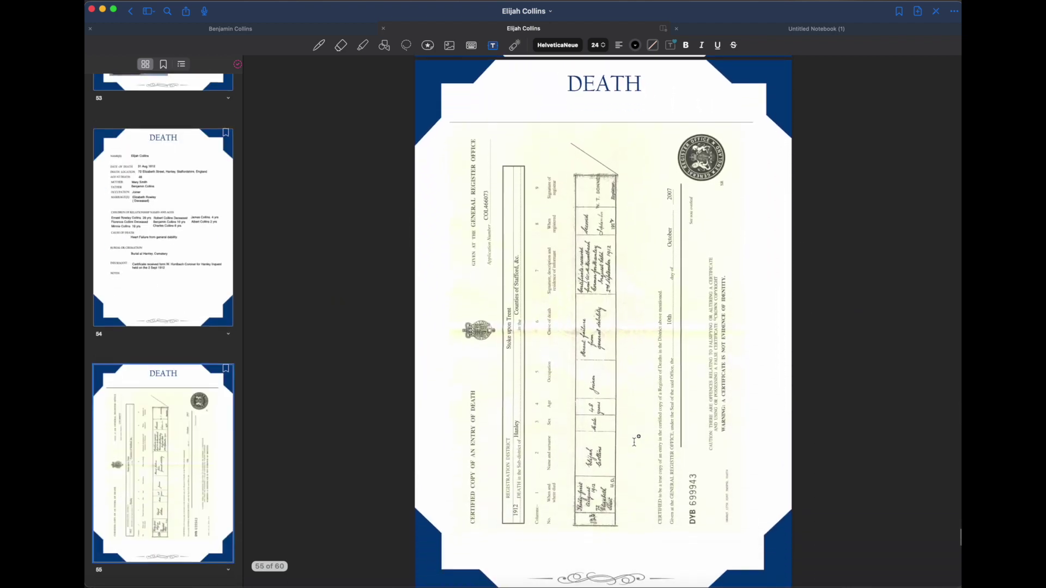
scroll(635, 442, down, 1)
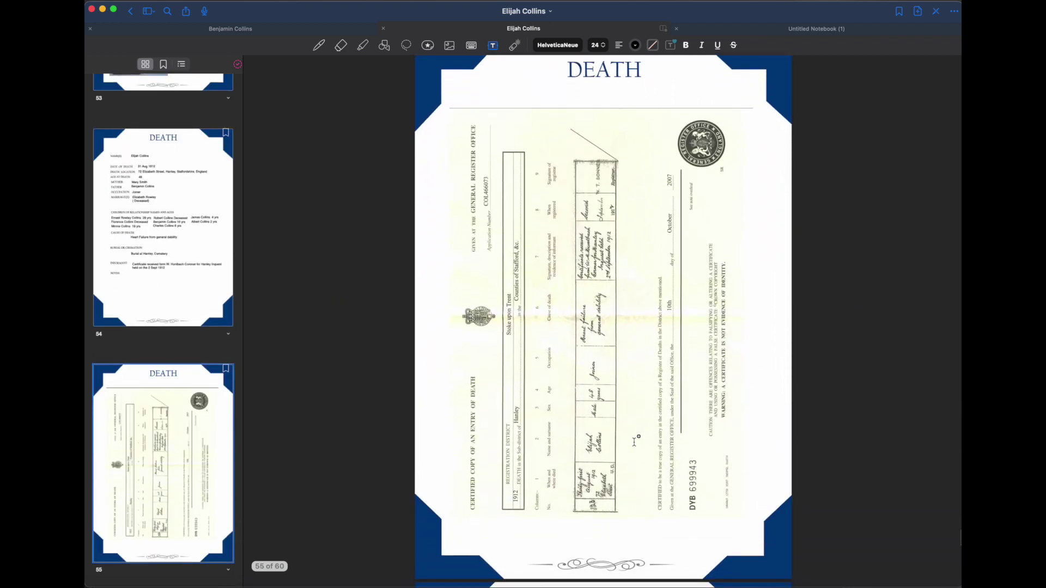
Examine the newspaper clipping page with the 1912 Evening Sentinel article on the death inquest.
scroll(634, 443, down, 10)
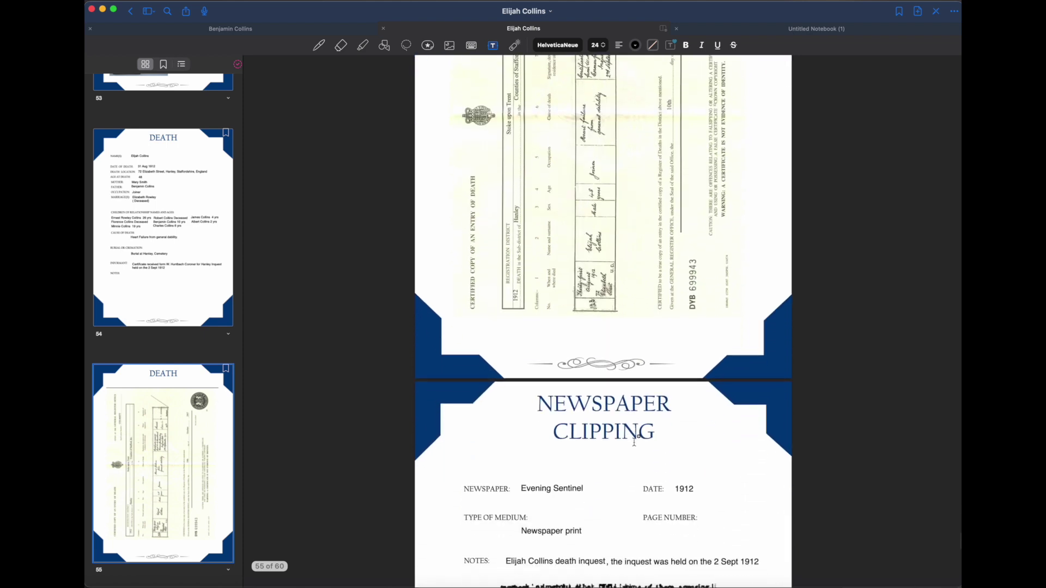
scroll(635, 439, down, 3)
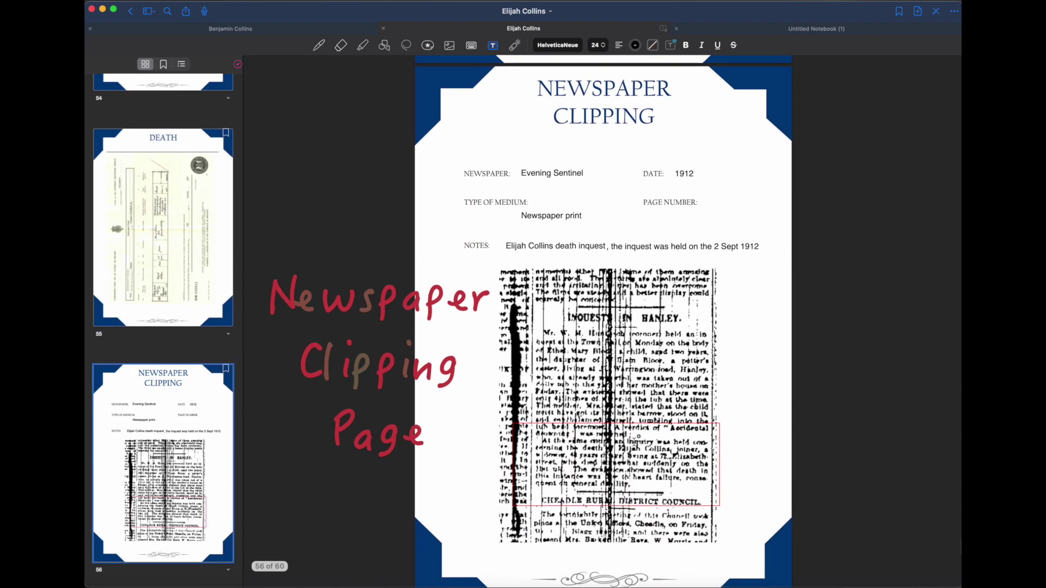
scroll(638, 436, down, 1)
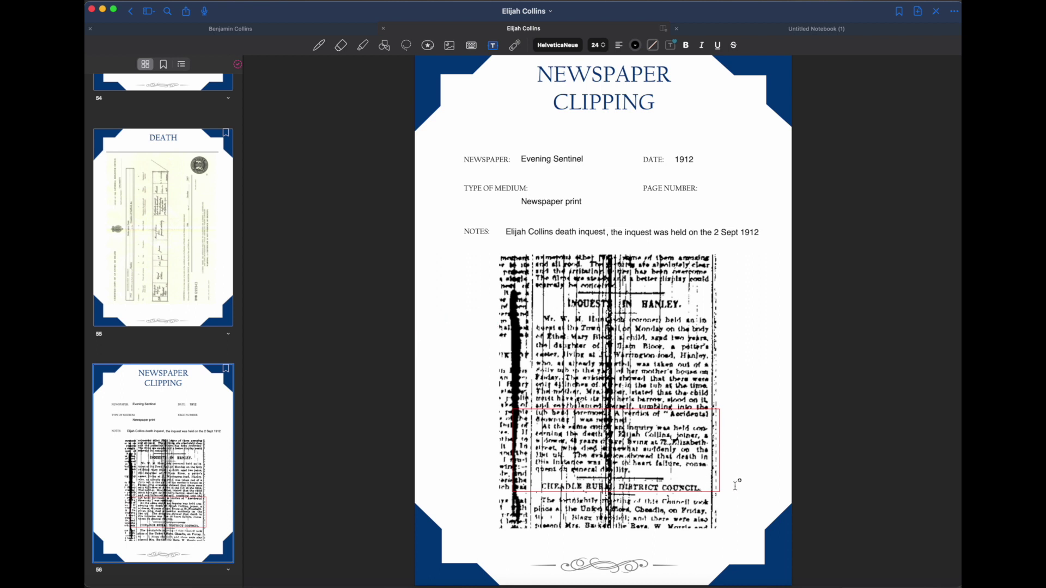
Examine the Hanley Cemetery details page and the cemetery map page.
scroll(735, 485, down, 6)
scroll(735, 485, down, 4)
scroll(735, 485, down, 1)
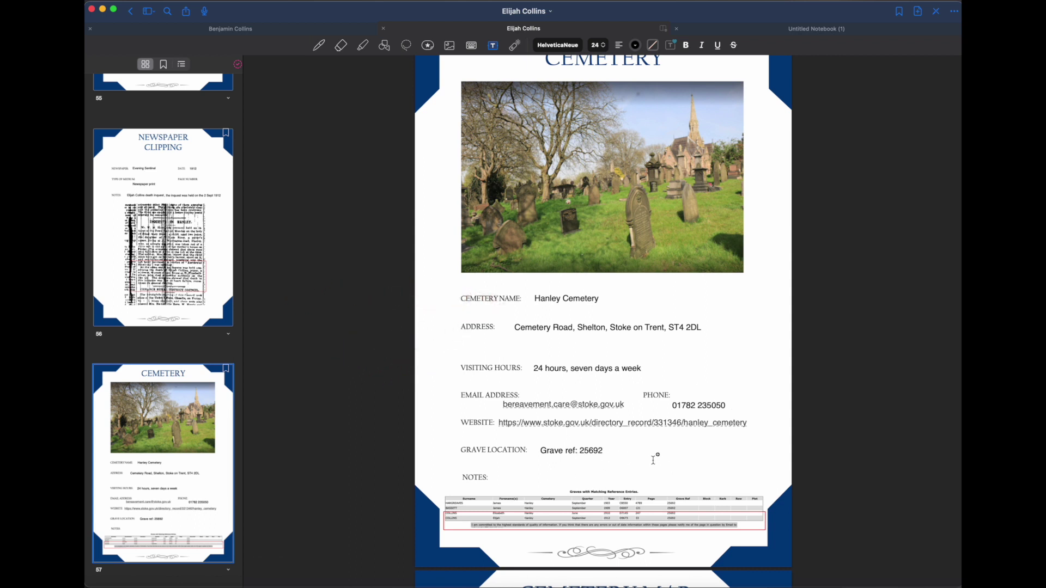
scroll(655, 459, down, 15)
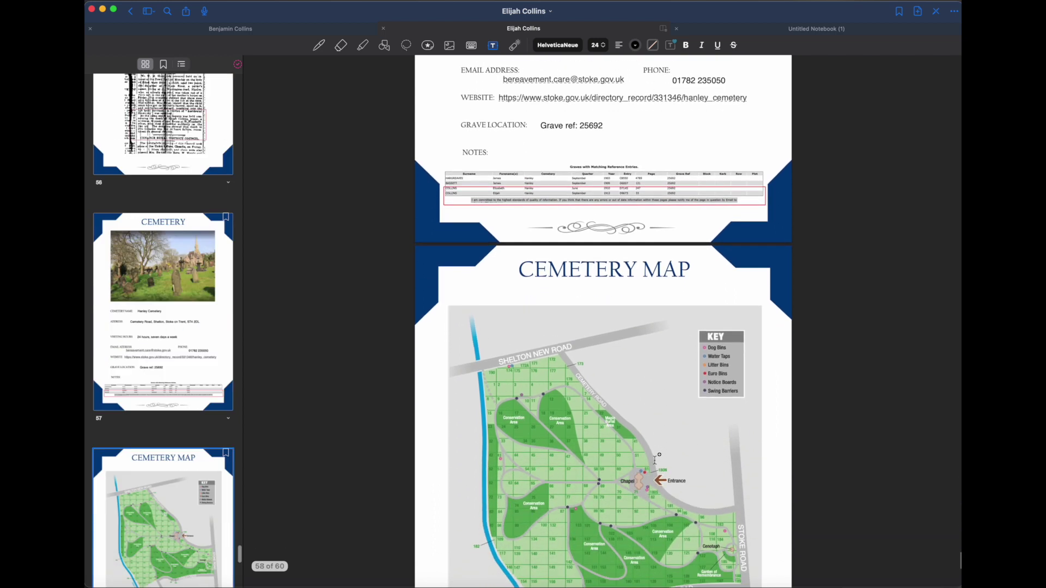
scroll(656, 459, down, 5)
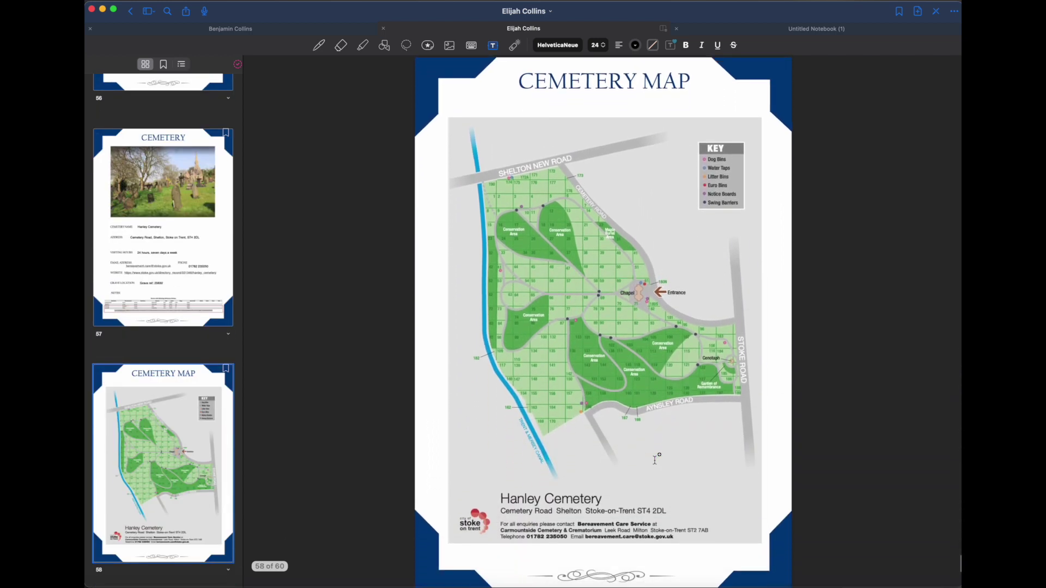
Examine the Find a Grave page's memorial and family details and the page holding the website screenshot.
scroll(655, 458, down, 15)
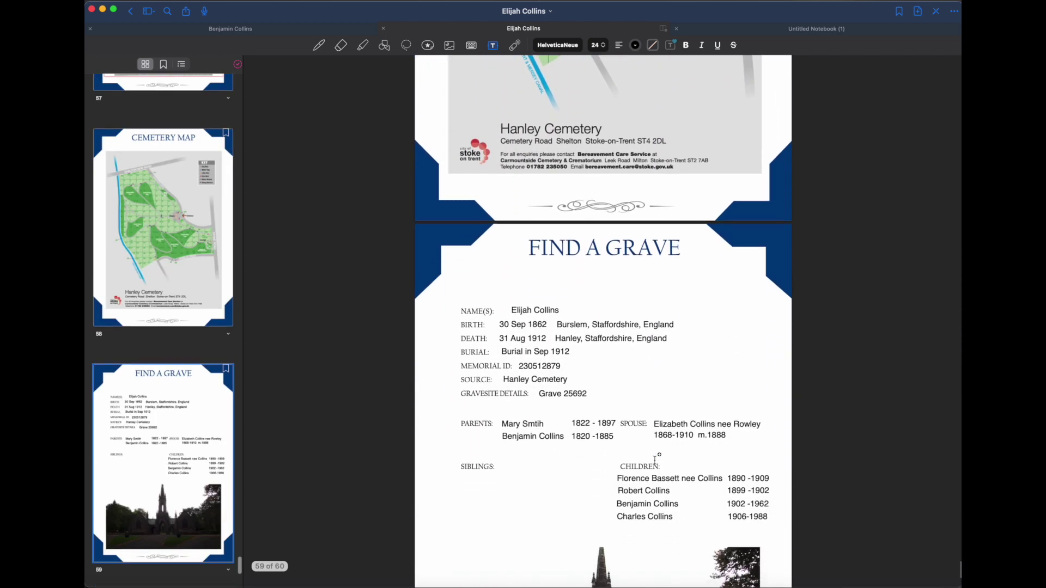
scroll(655, 458, down, 4)
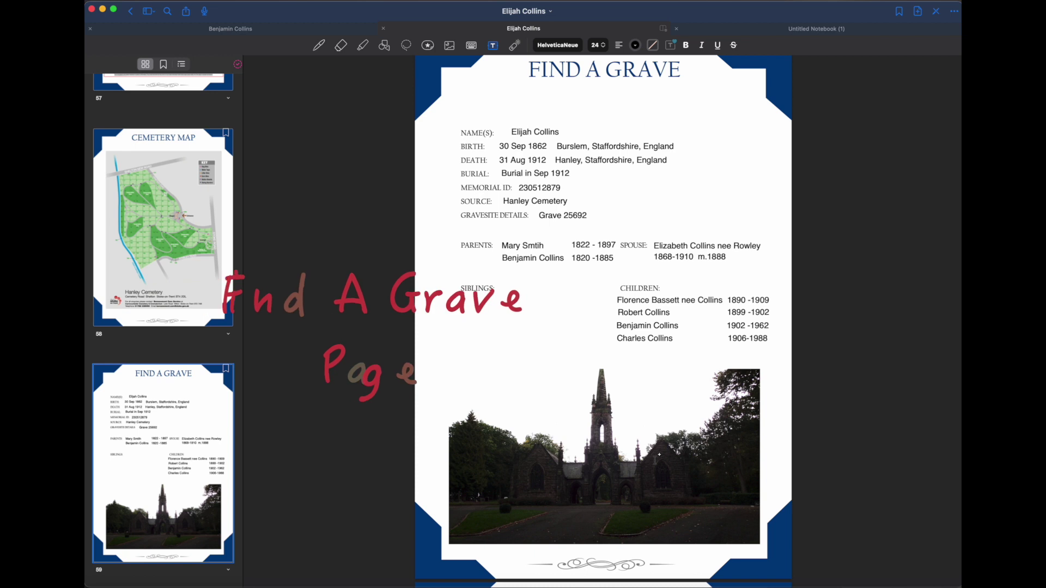
scroll(659, 454, down, 7)
scroll(654, 460, down, 10)
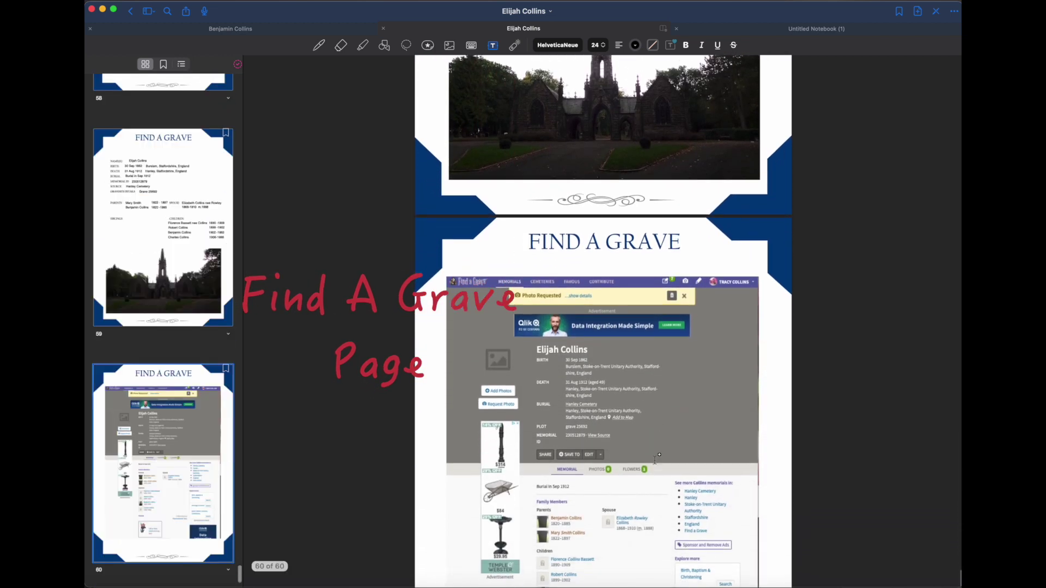
scroll(655, 459, down, 2)
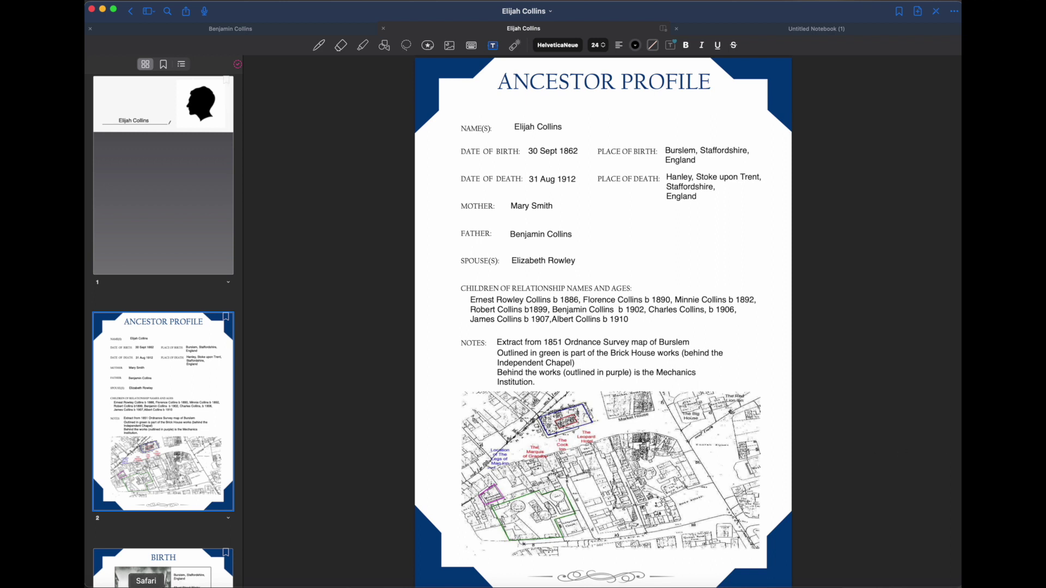
Switch to Safari and review the ancestor's Ancestry timeline, including the 1910 to 1912 register, heatwave, death and burial events.
click(146, 586)
scroll(298, 479, down, 20)
scroll(298, 479, up, 6)
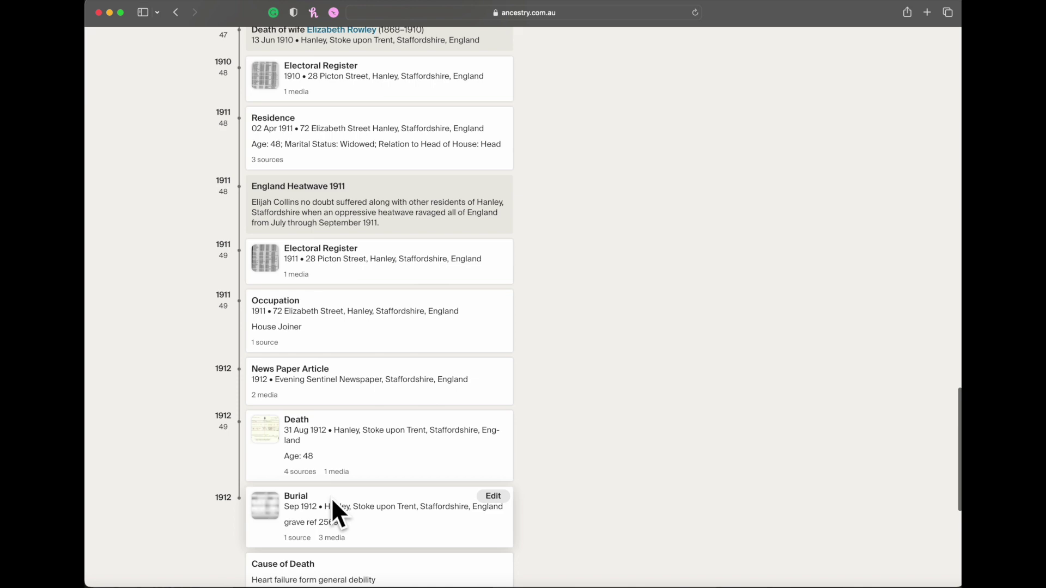
scroll(337, 501, up, 20)
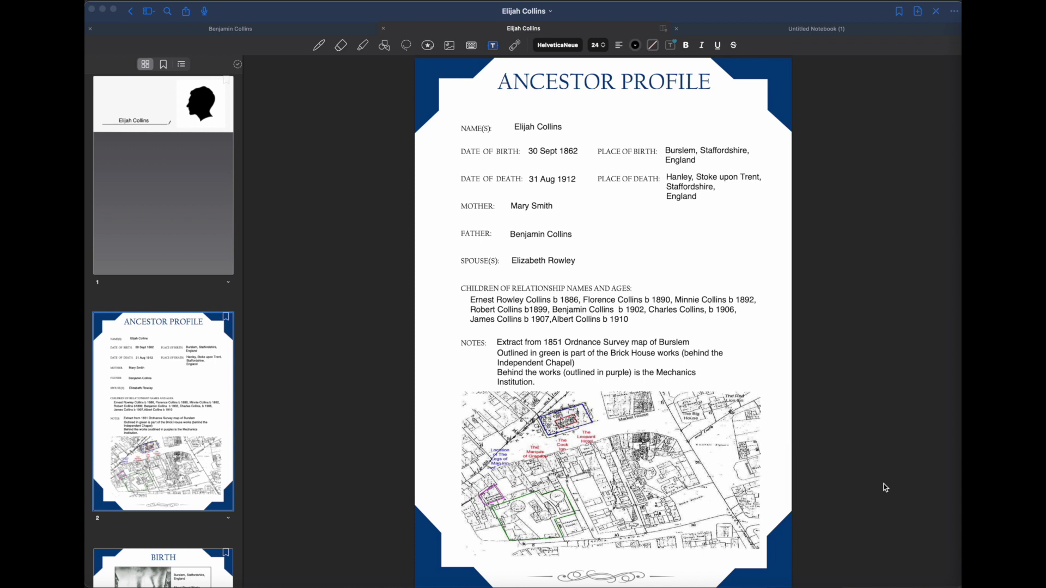
Review the GoodNotes notebook's opening pages from the ancestor profile through the birth details and certificate to the birthplace.
scroll(885, 487, down, 10)
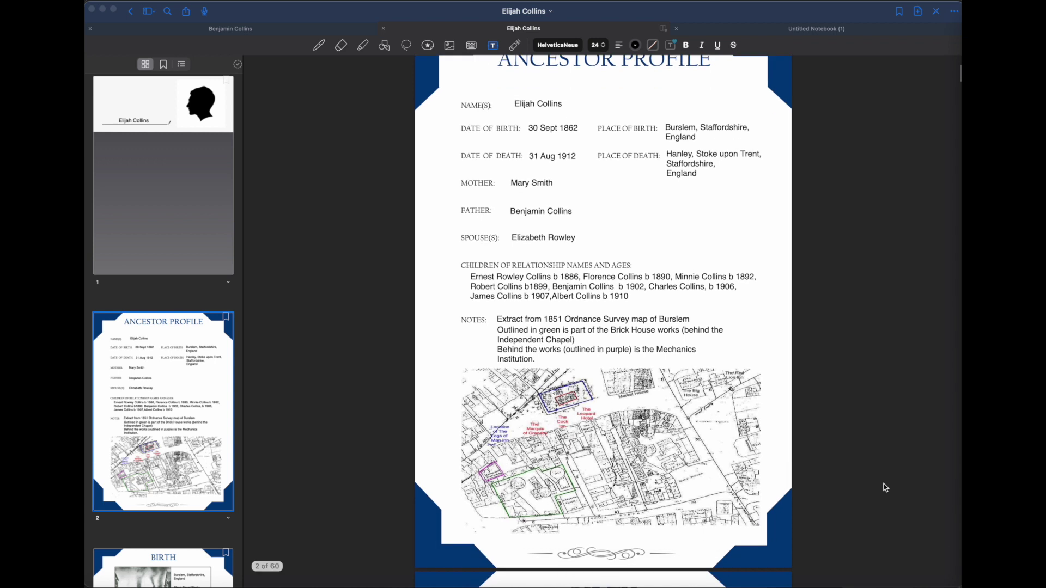
scroll(885, 487, down, 5)
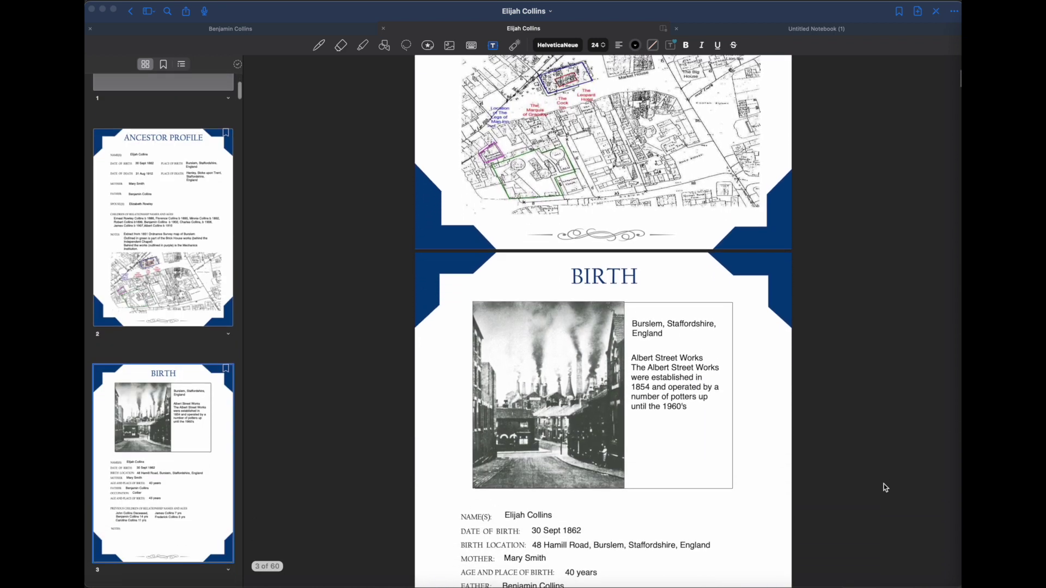
scroll(885, 488, down, 8)
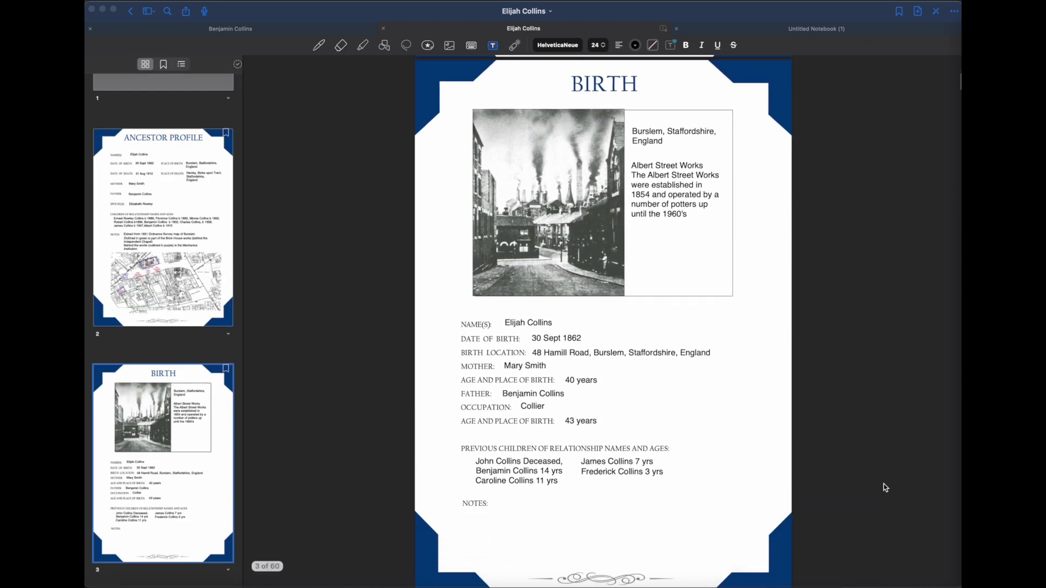
scroll(885, 488, down, 4)
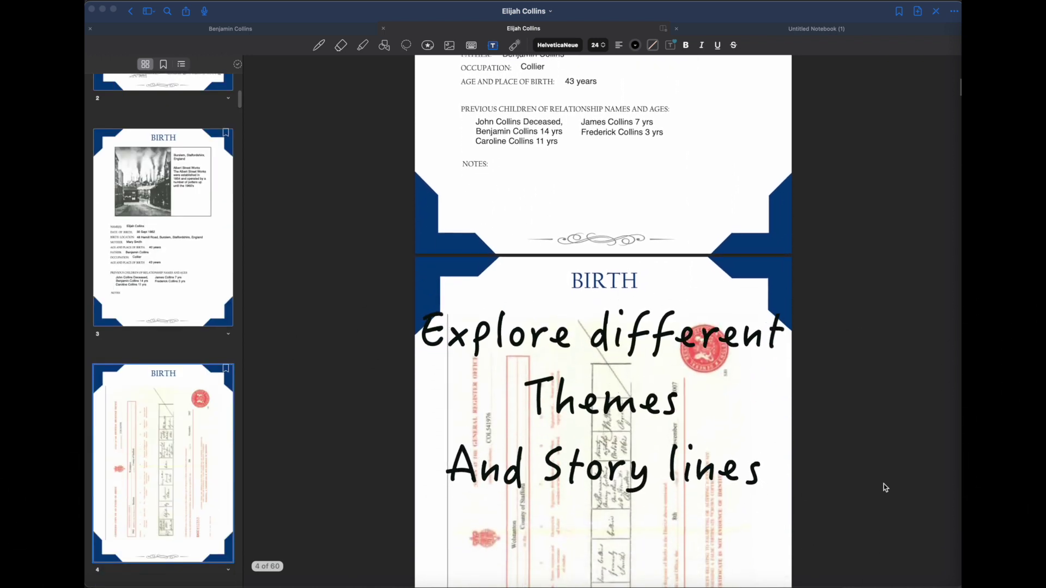
scroll(885, 487, down, 7)
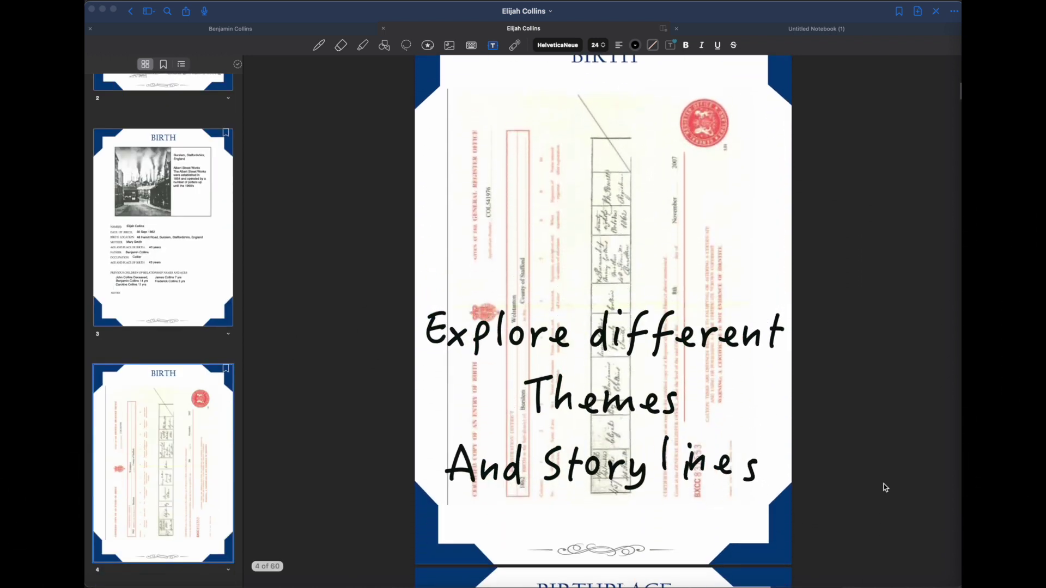
scroll(885, 487, down, 6)
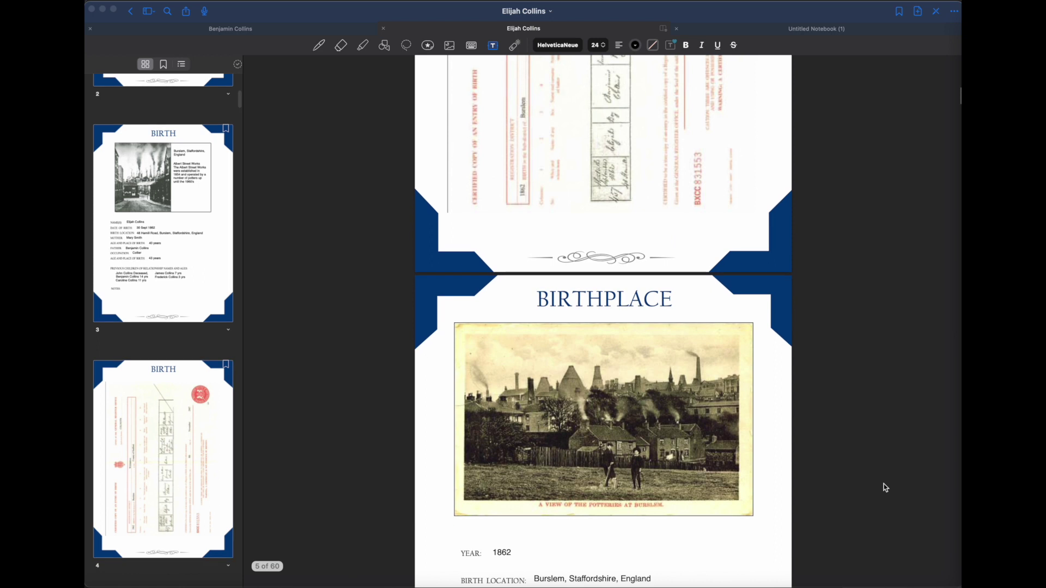
Review the notebook's birthplace details and notes, the mother's profile with its street photo, and the father's profile.
scroll(885, 488, down, 5)
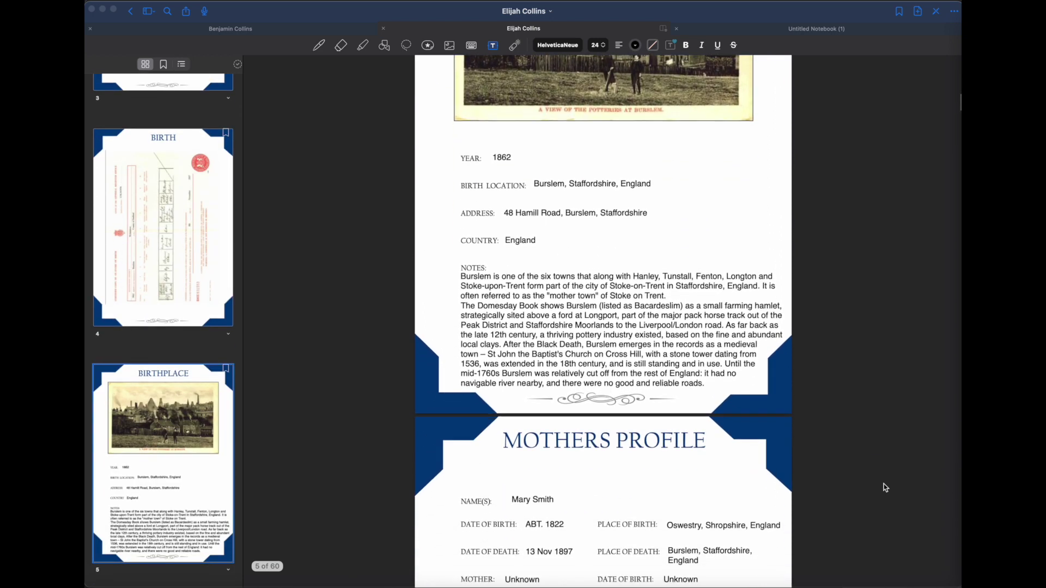
scroll(885, 487, down, 6)
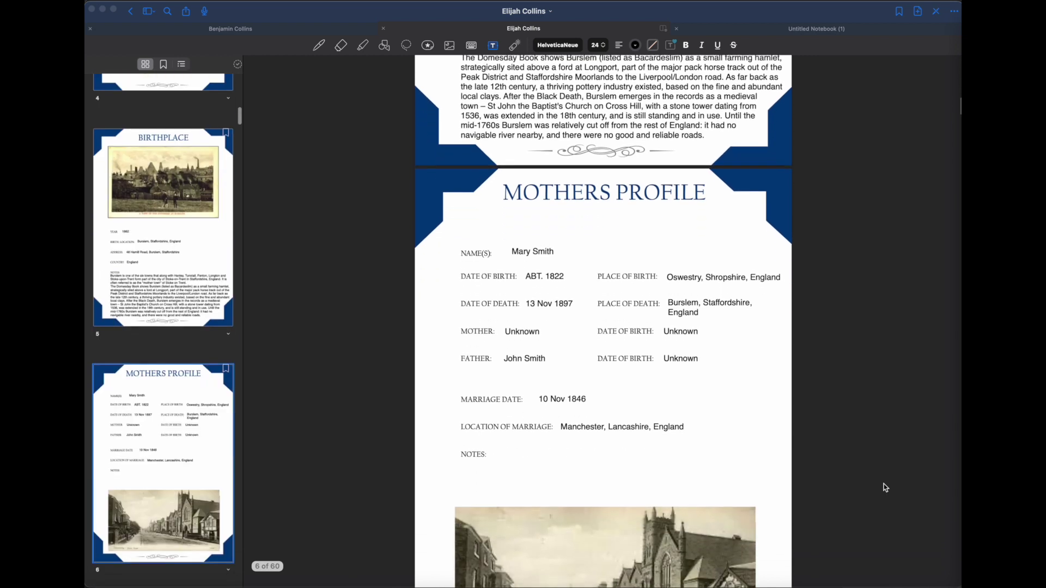
scroll(885, 487, down, 7)
scroll(885, 487, down, 1)
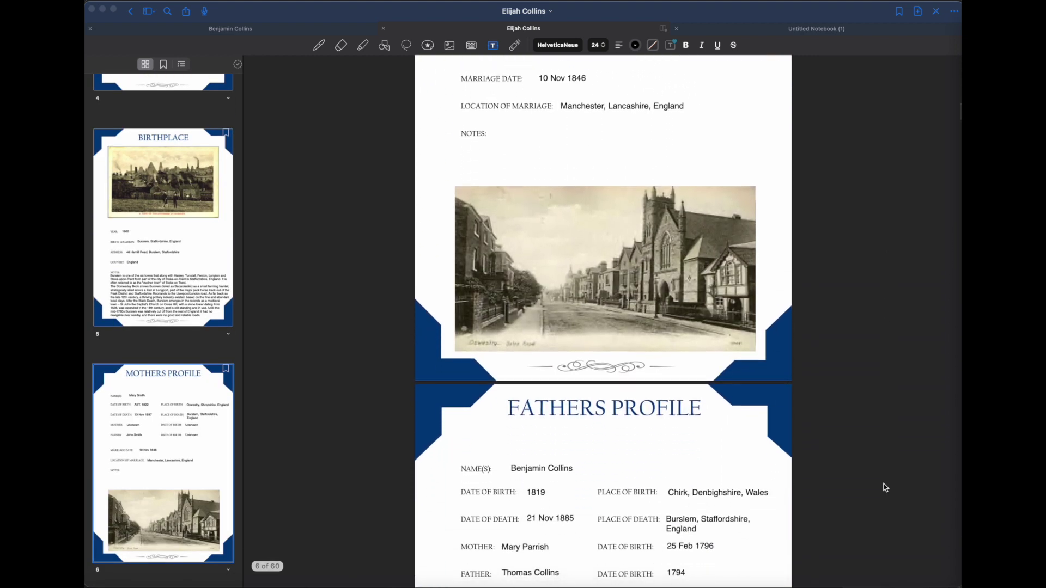
scroll(885, 488, down, 20)
scroll(885, 488, down, 14)
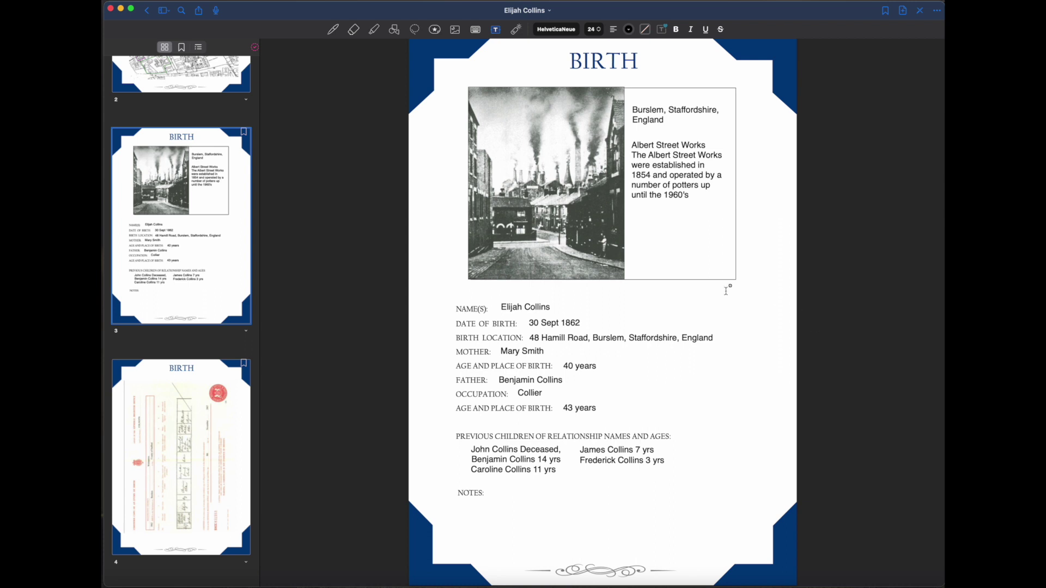
Leave the notebook for the dark blue family history folder and look inside this ancestor's subfolder before returning to the family folder.
click(147, 12)
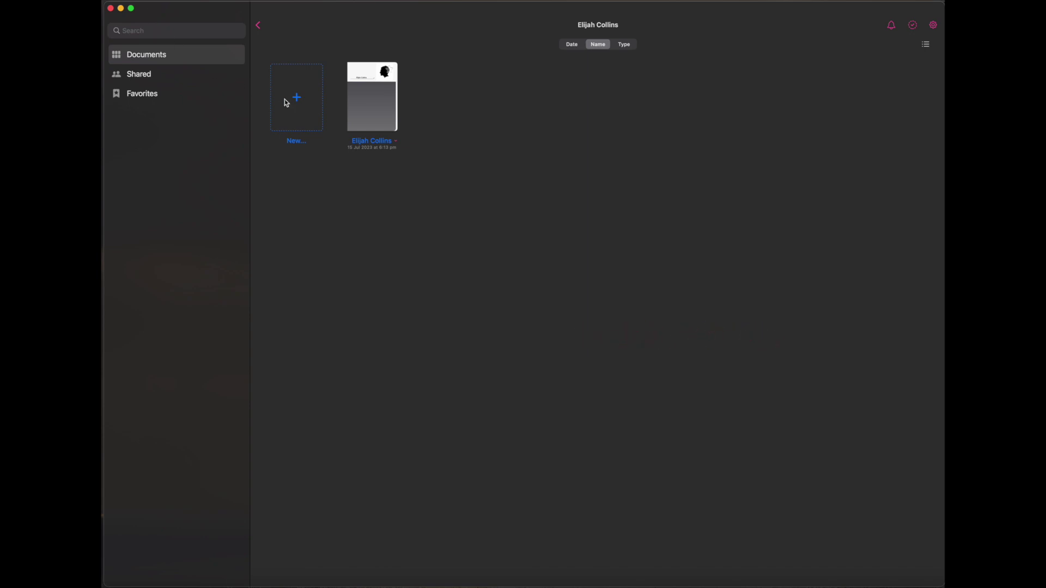
click(260, 28)
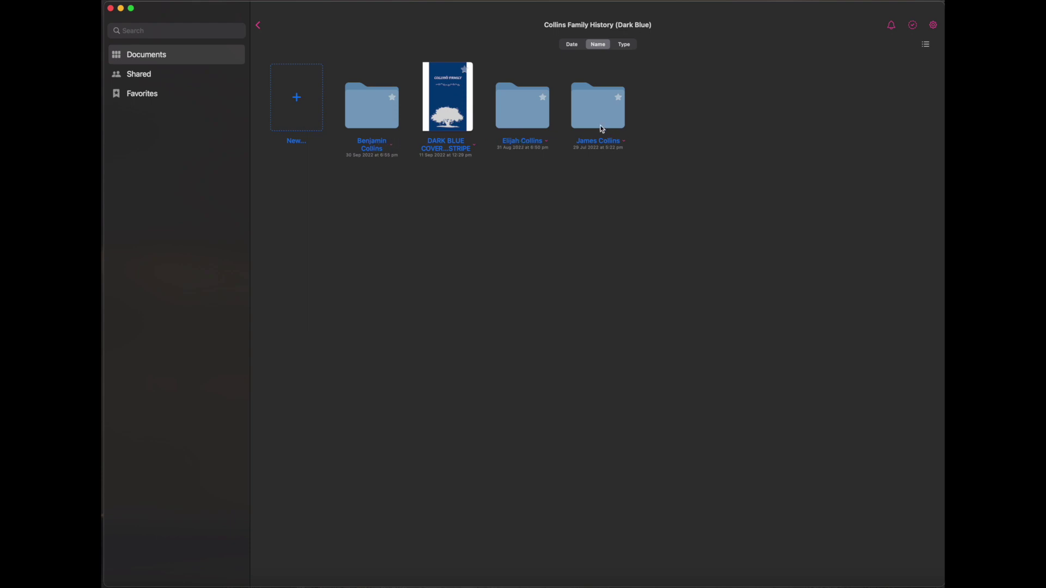
click(530, 126)
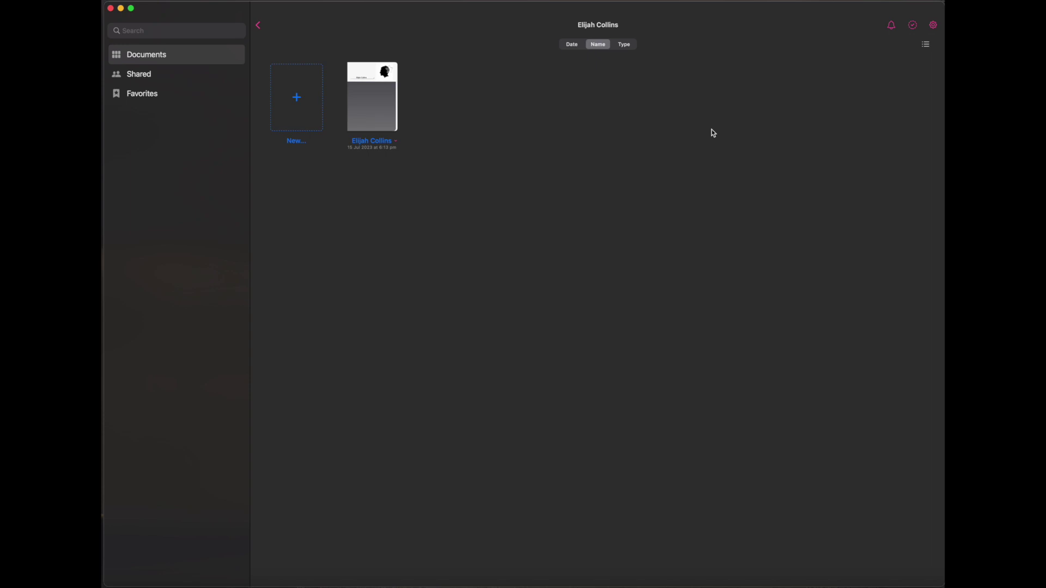
click(260, 27)
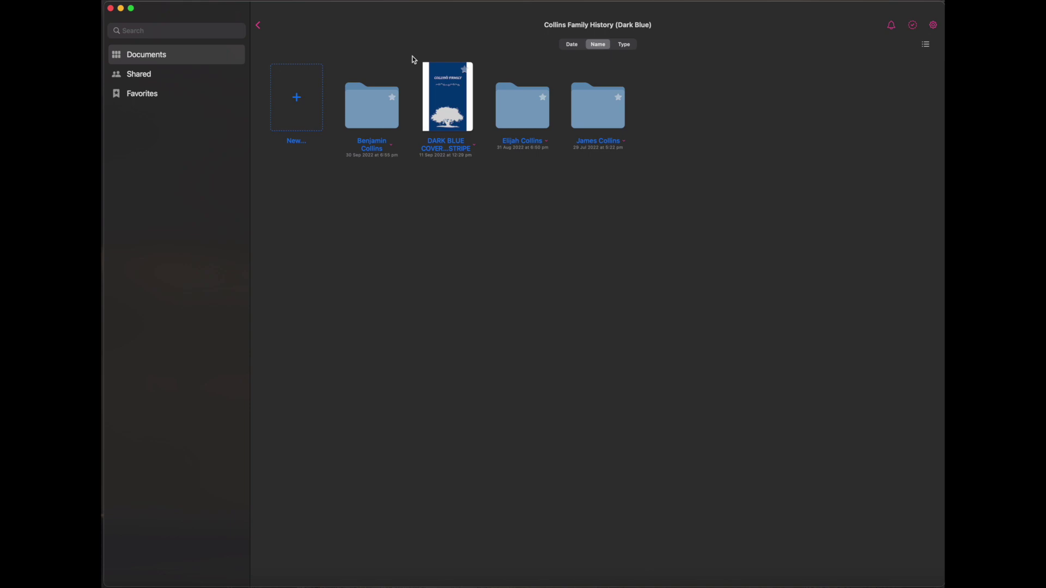